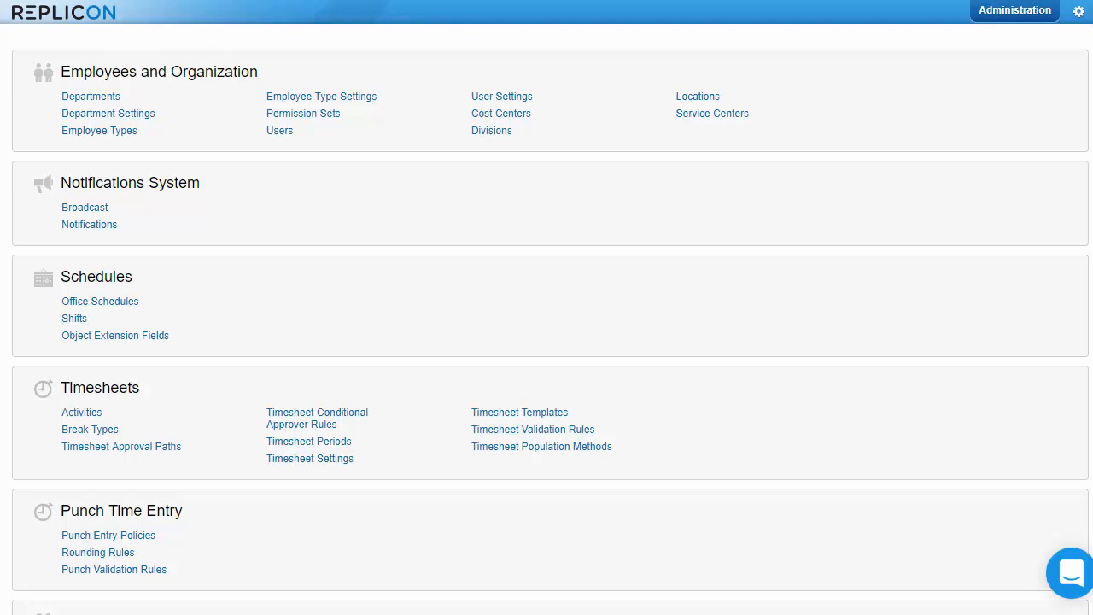
- Open the expense codes list from the Expenses section of the administration page
scroll(546, 307, down, 5)
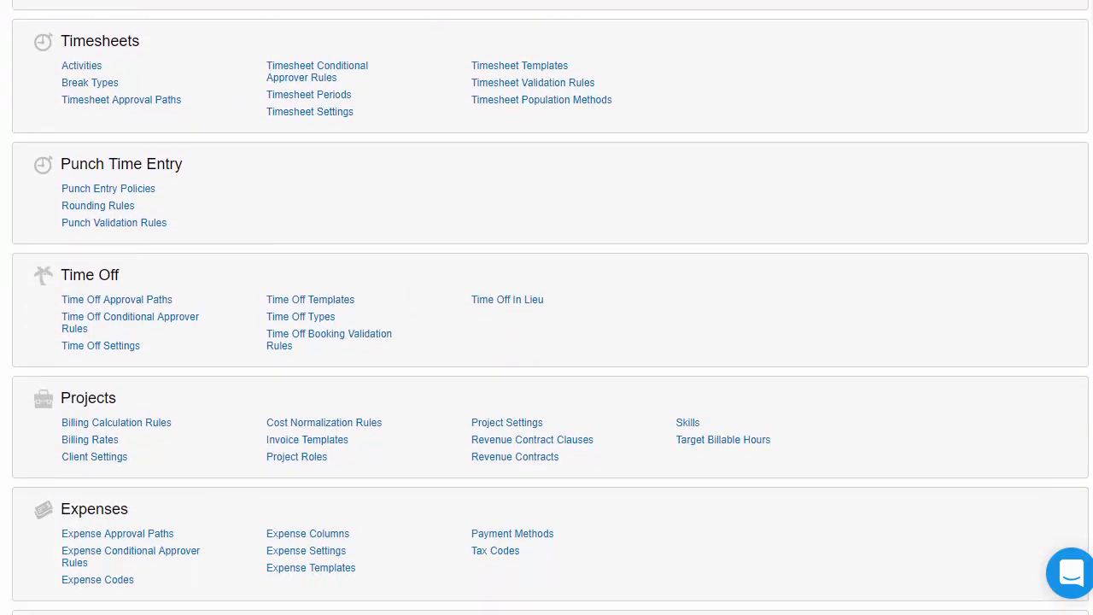
scroll(546, 307, down, 6)
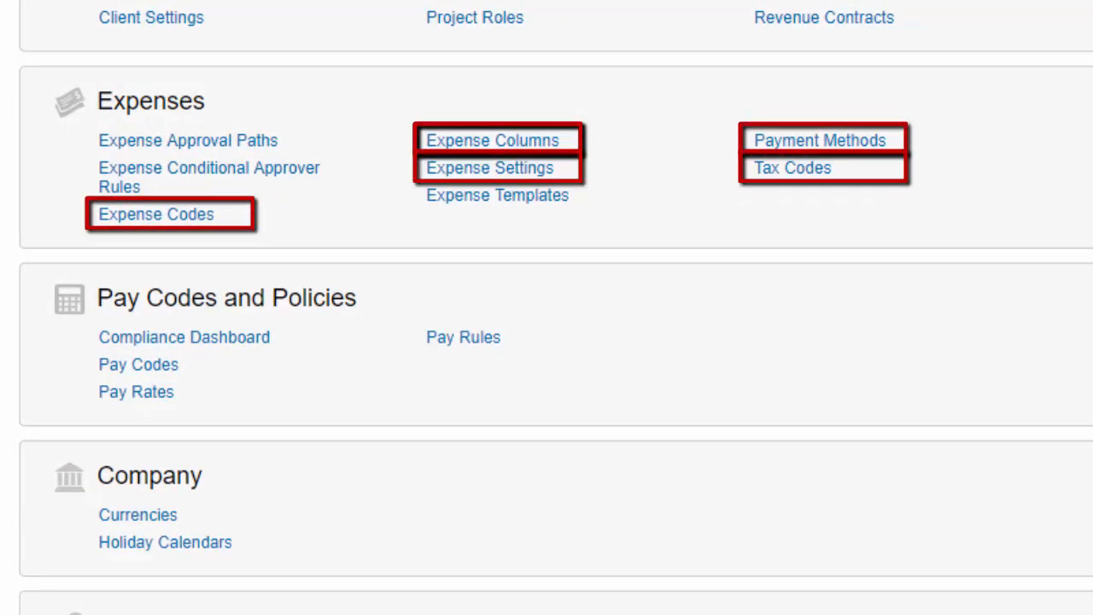
click(160, 221)
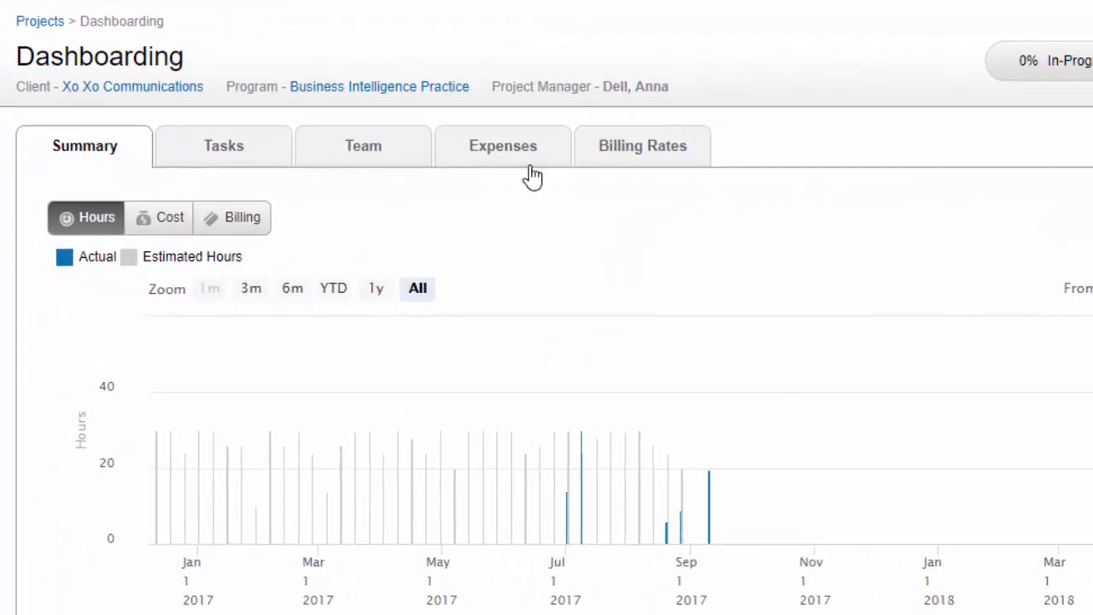
- Add the Entertainment and Miscellaneous expense codes to the Dashboarding project's expenses
click(527, 159)
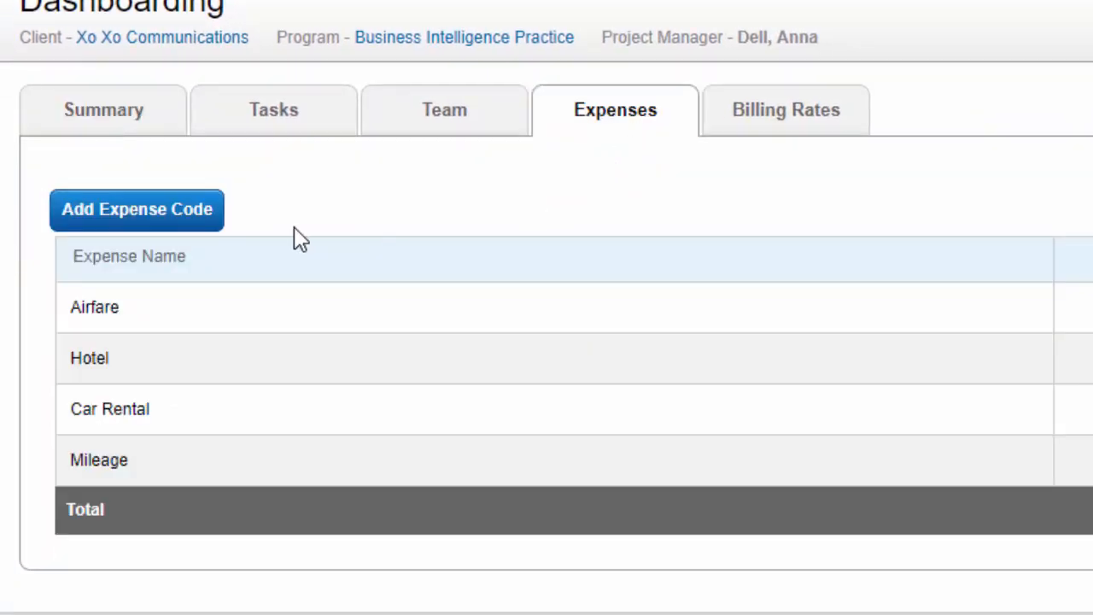
click(188, 228)
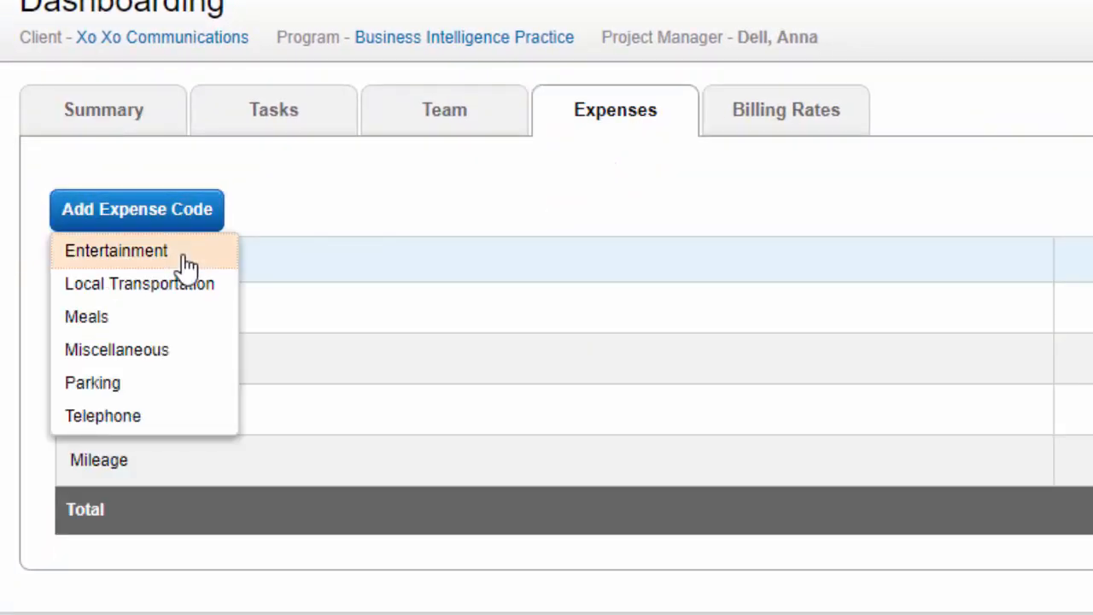
click(186, 256)
click(188, 232)
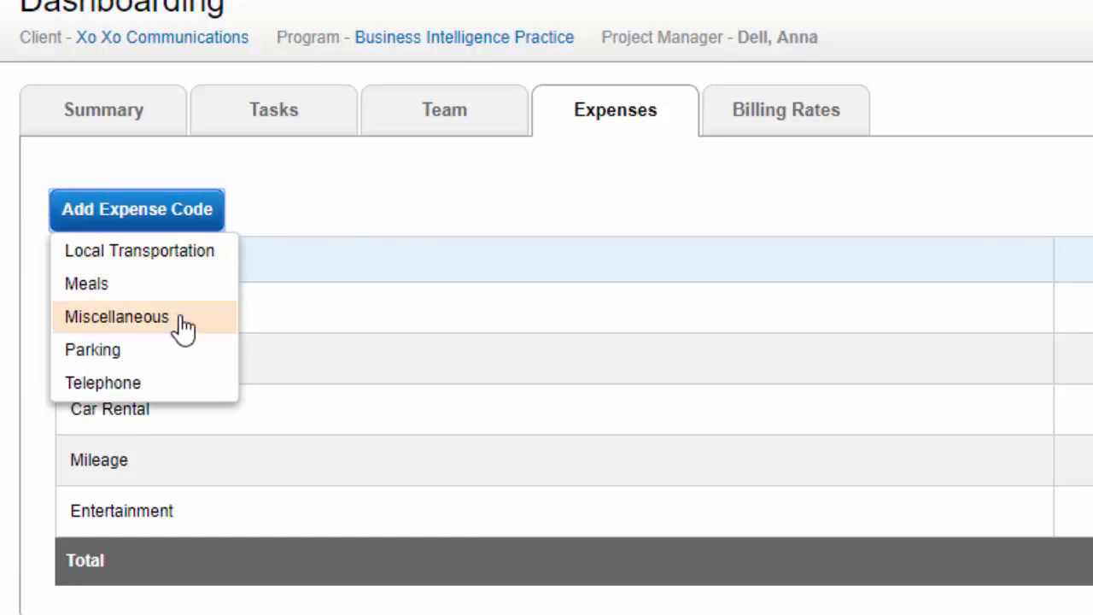
click(184, 324)
click(191, 234)
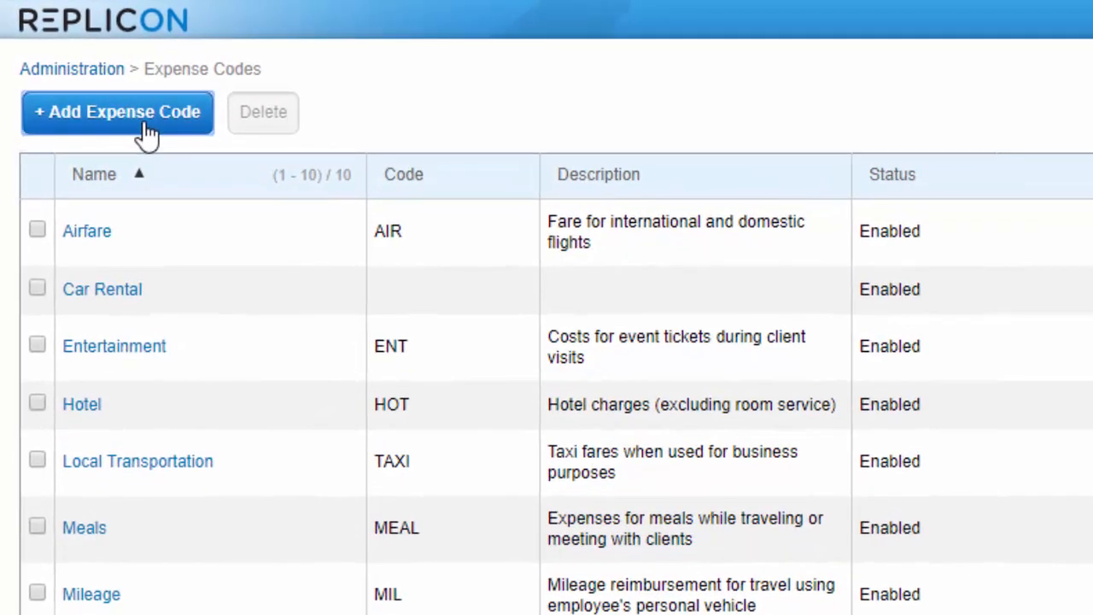
- Start a new expense code named Mileage and set its type to Expense Rate
click(146, 135)
text(M)
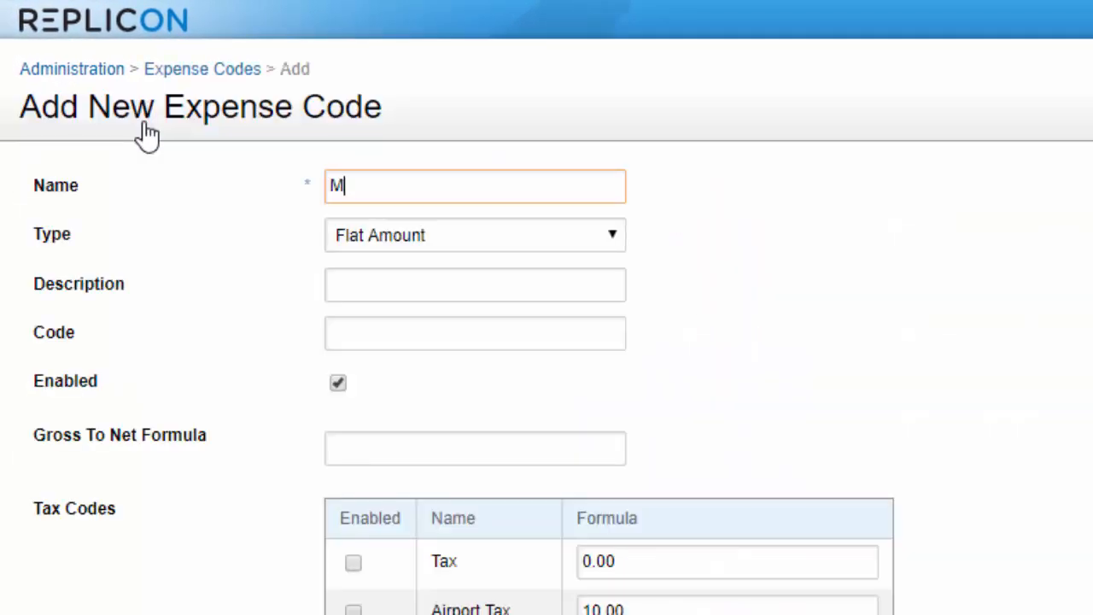
text(ileage)
click(598, 236)
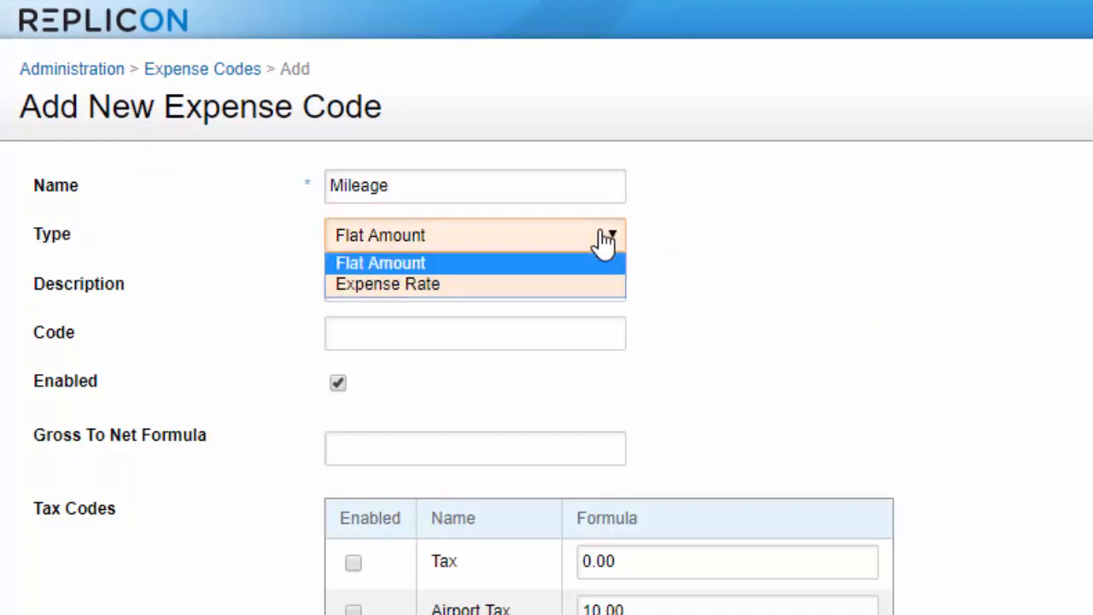
click(603, 285)
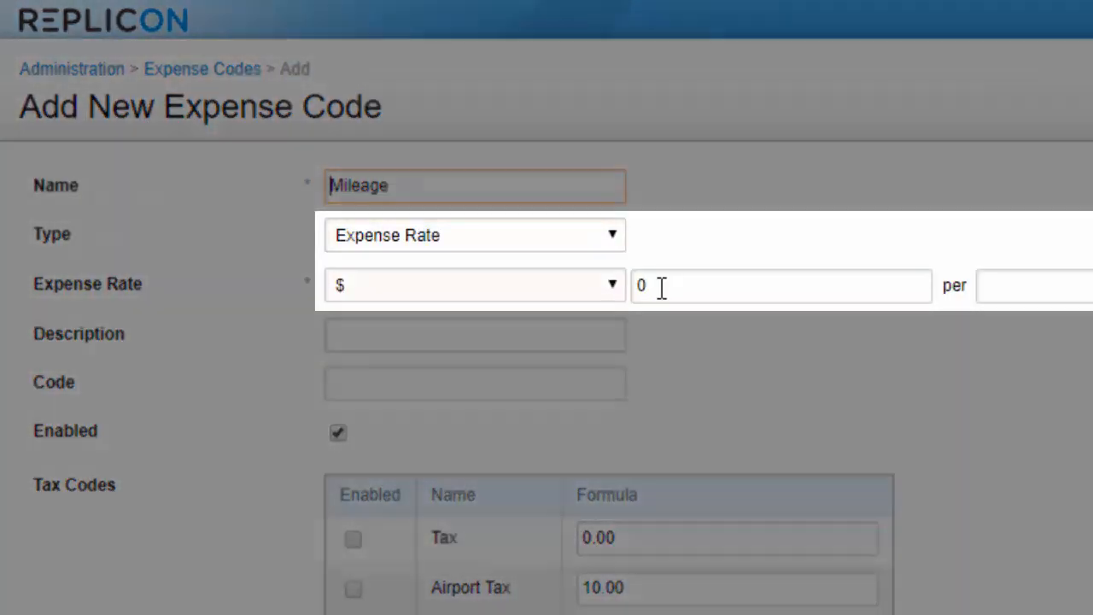
- Set the Mileage expense rate to $0.545 per mi and enable the GST and PST tax codes
click(660, 286)
text(.545)
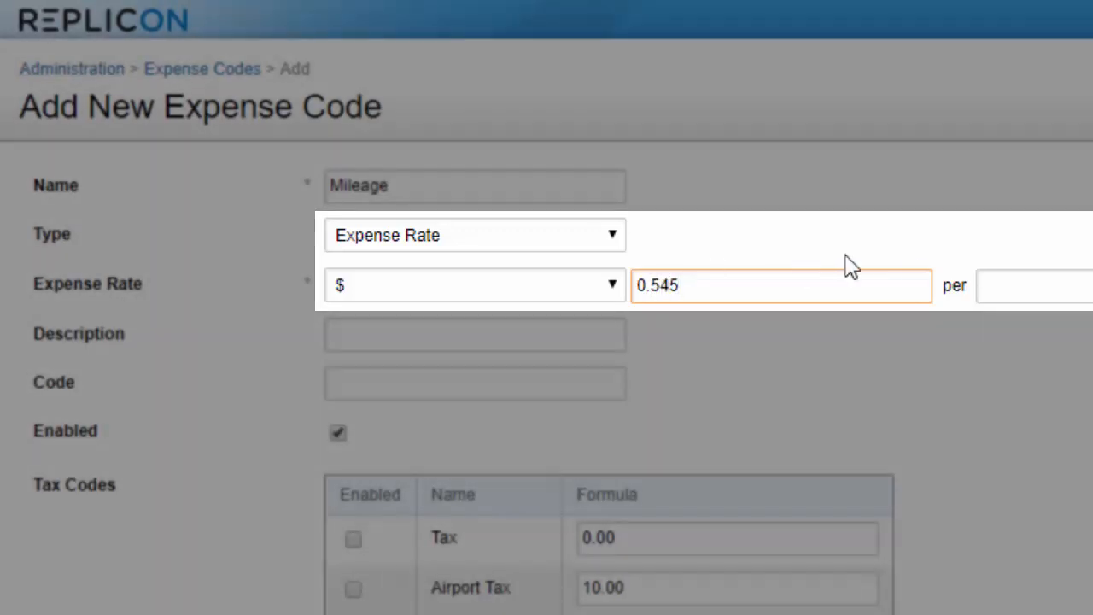
click(1043, 283)
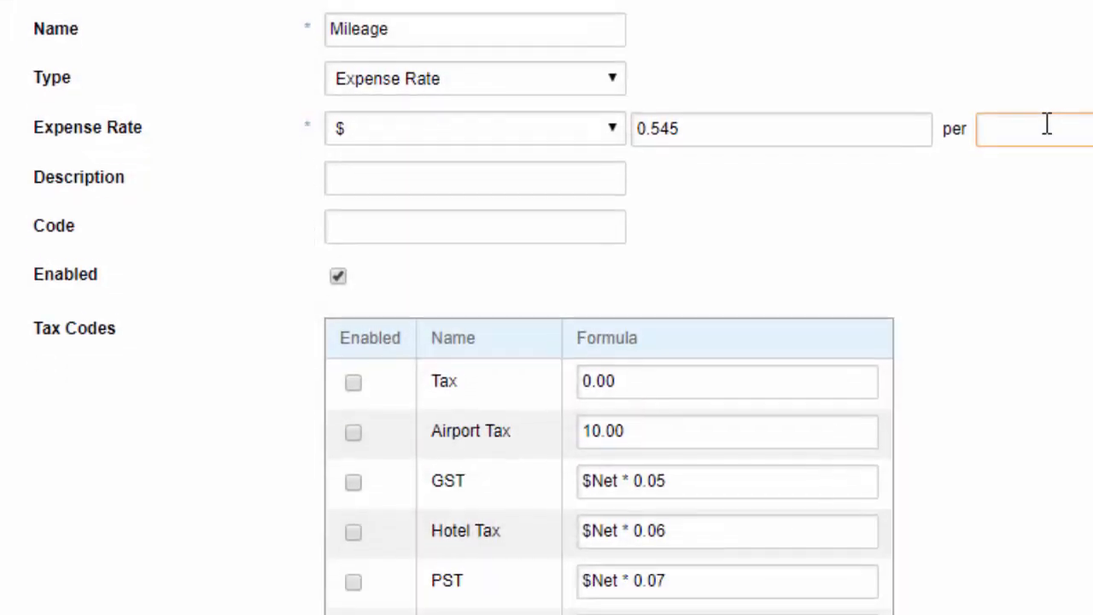
text(mi)
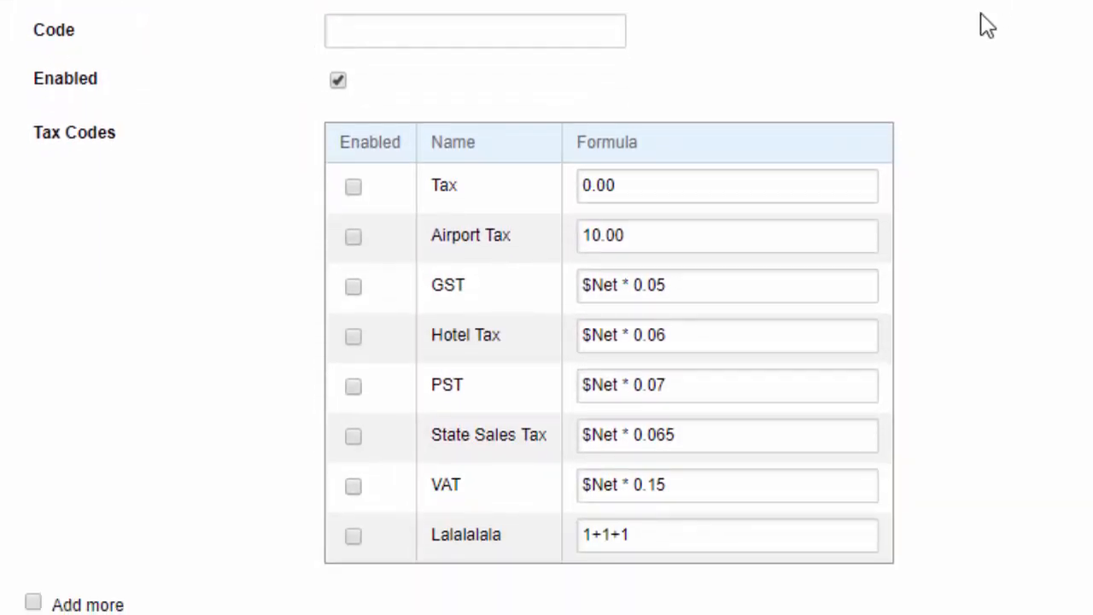
click(357, 289)
click(355, 389)
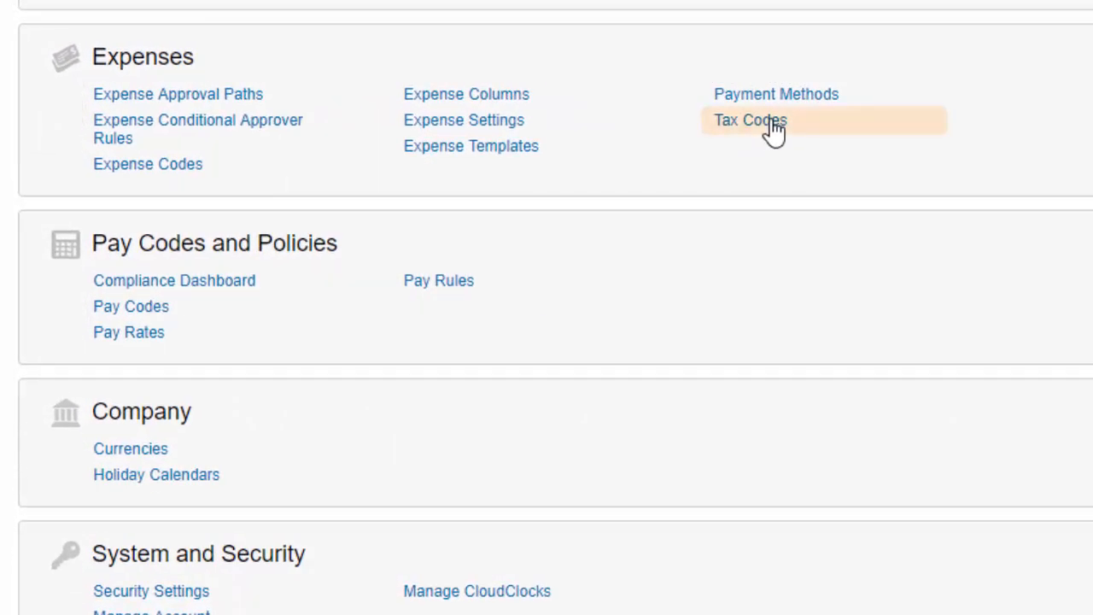
- Open the tax codes page, and set the Gross To Net Formula of the hotel expense code to $Gross/.05
click(771, 124)
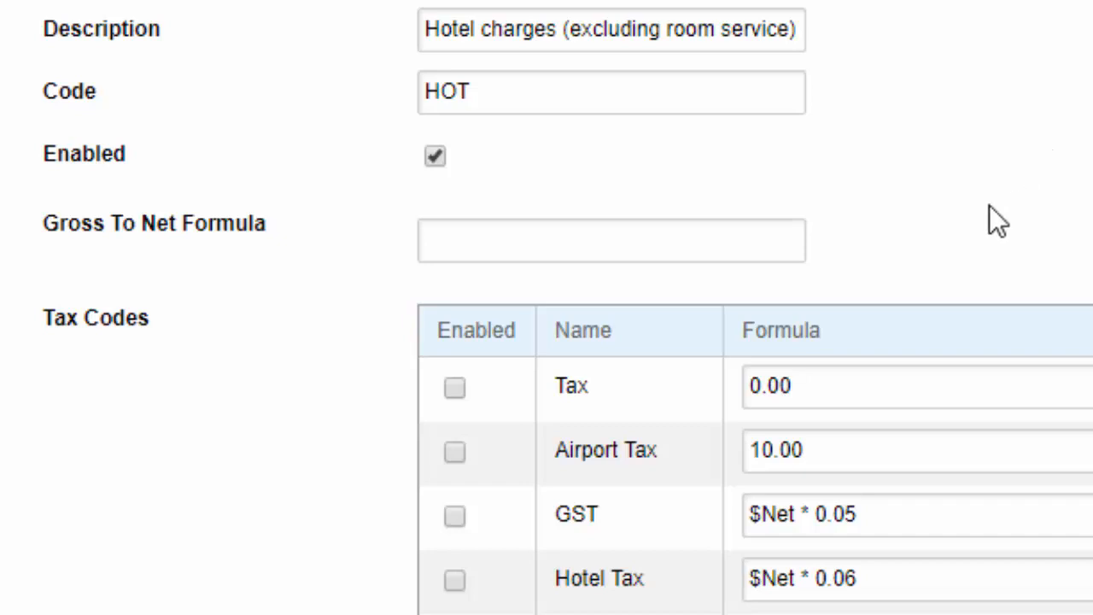
click(778, 236)
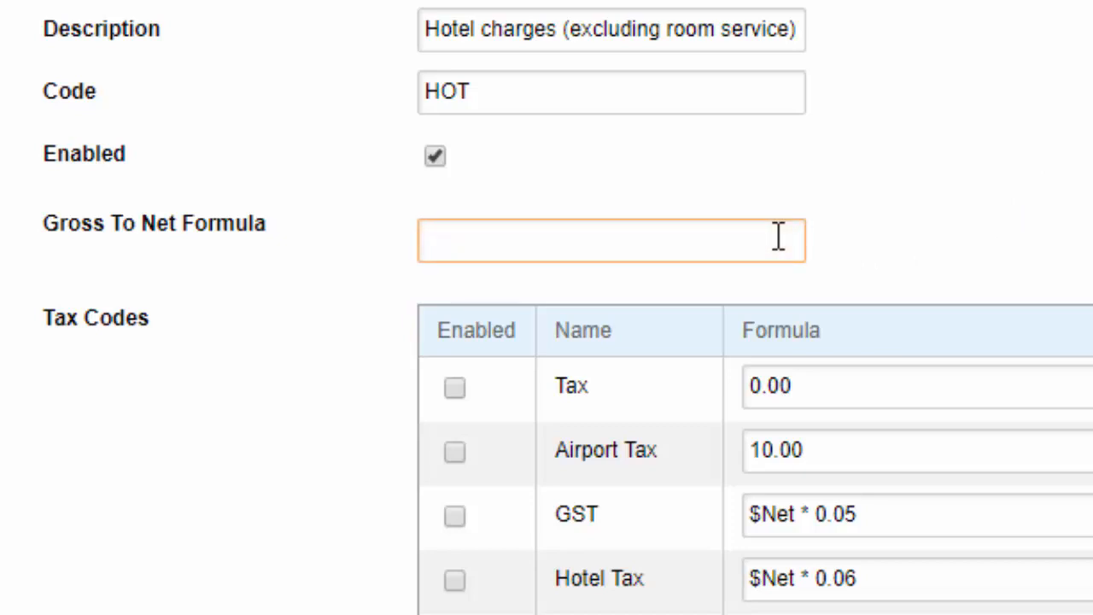
text($Gross/)
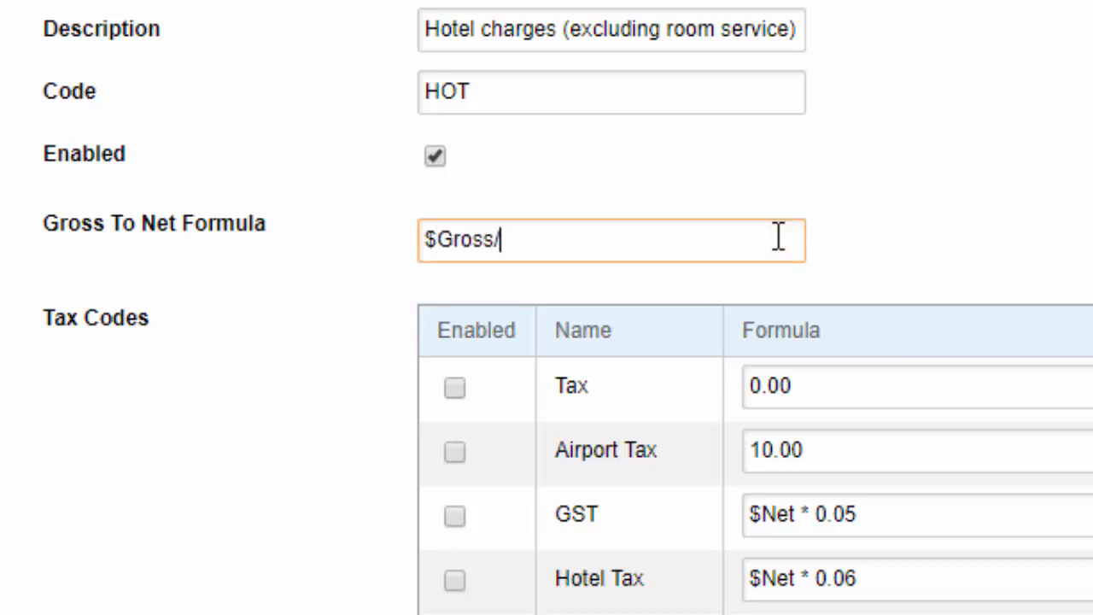
text(.05)
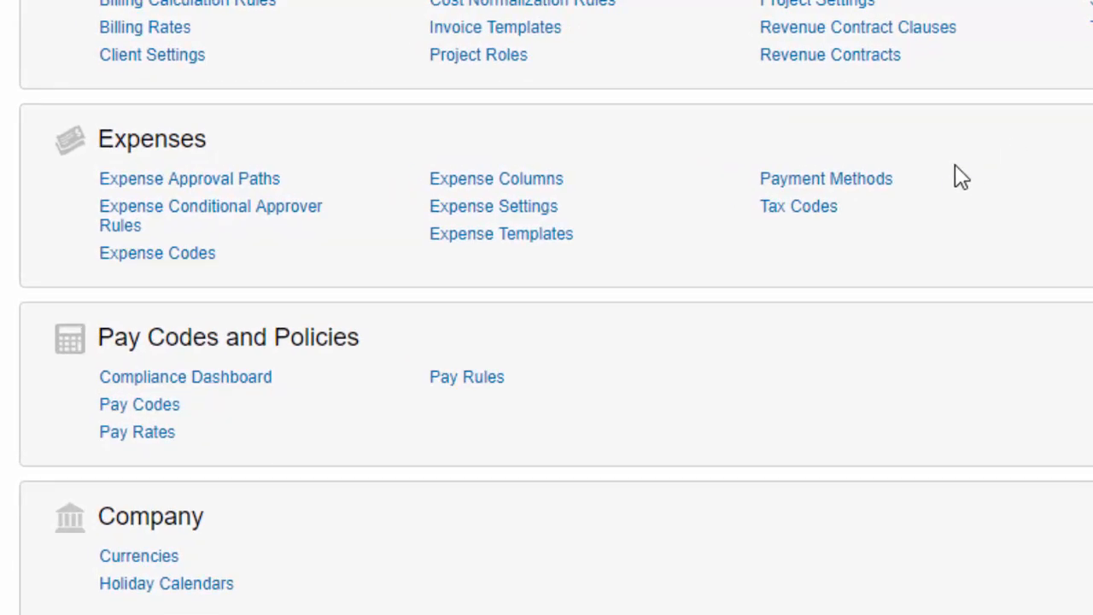
- View the payment methods and the expense column preferences, and return to the administration page
click(936, 192)
click(496, 190)
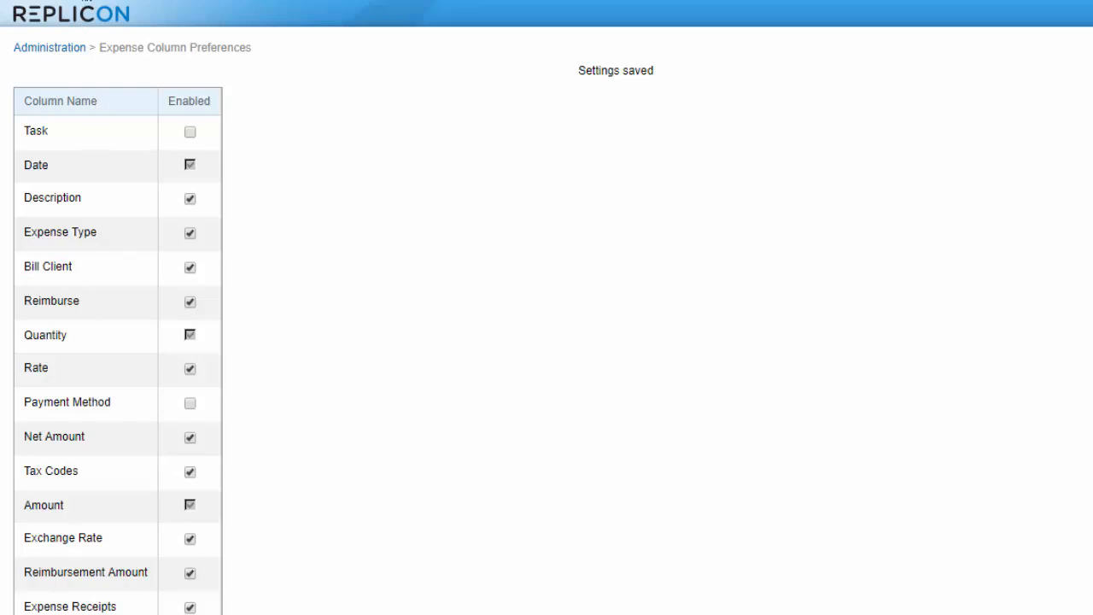
key(alt+Left)
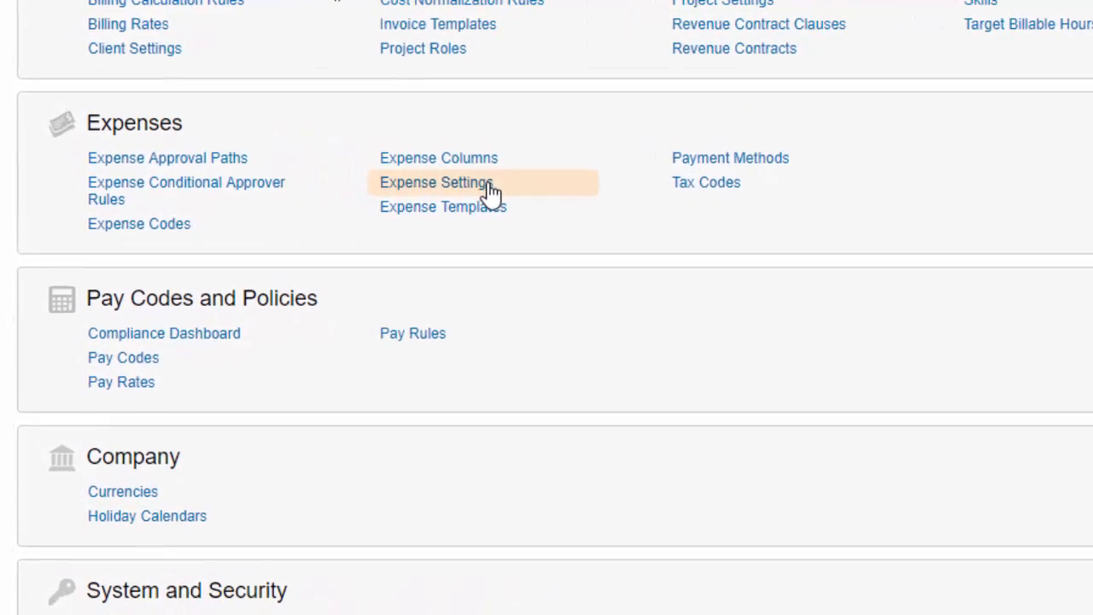
- In the expense settings, make expense approvals due 1 day after submission and review the notice and custom fields
click(491, 190)
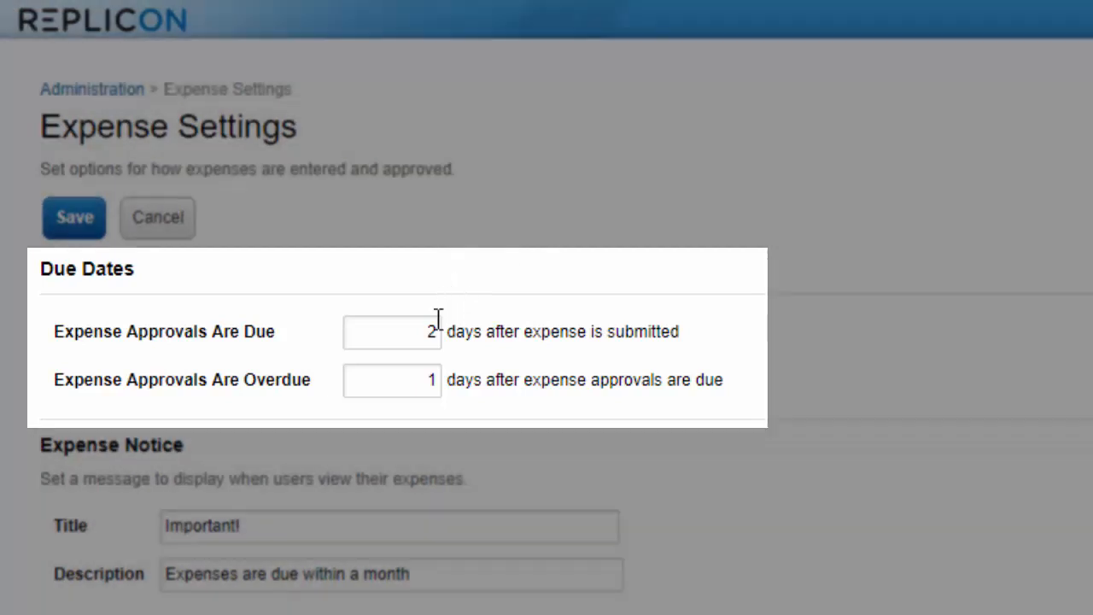
double_click(432, 331)
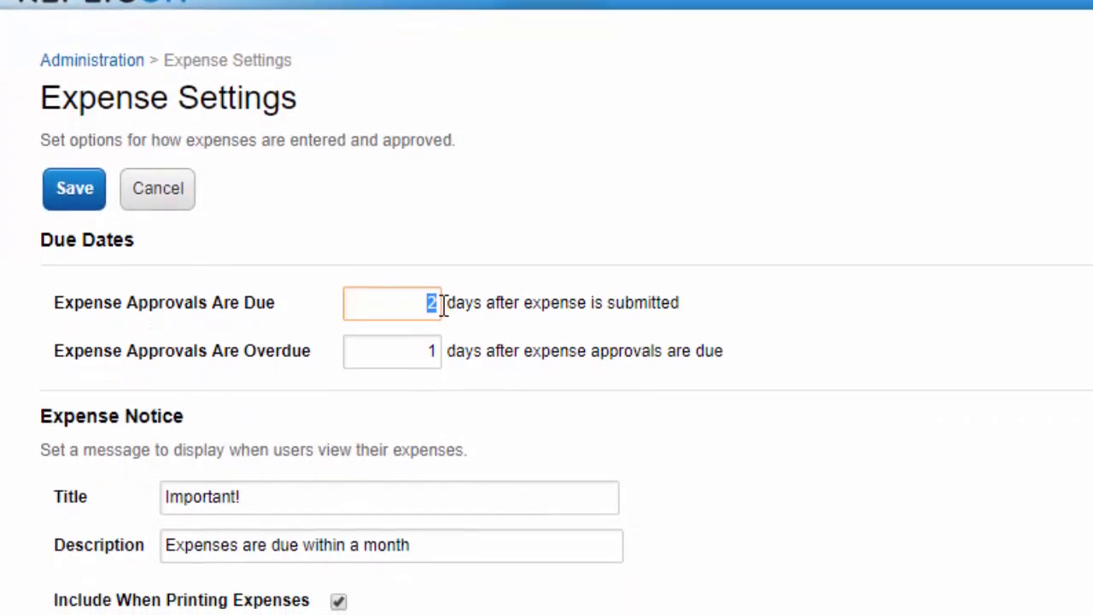
text(1)
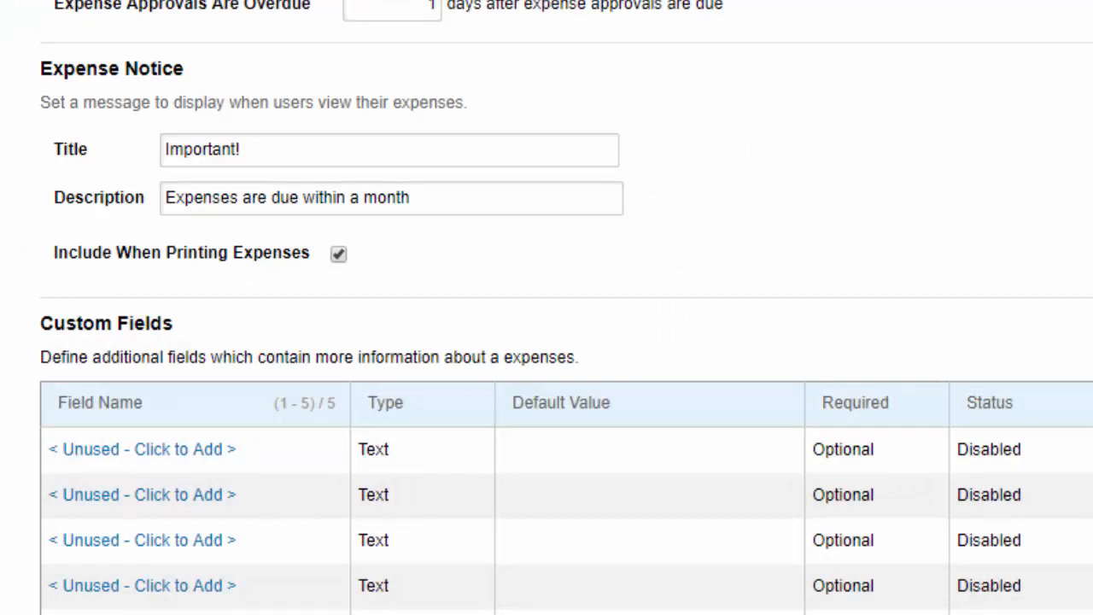
scroll(546, 308, down, 2)
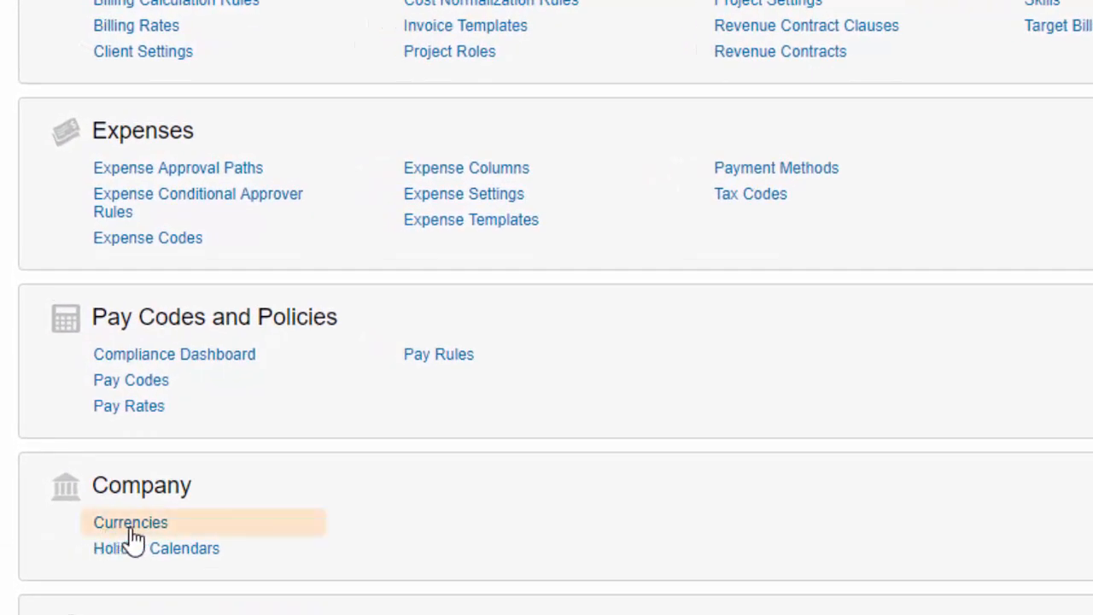
- View the currencies page and open the Expenses template from the expense templates list
click(133, 531)
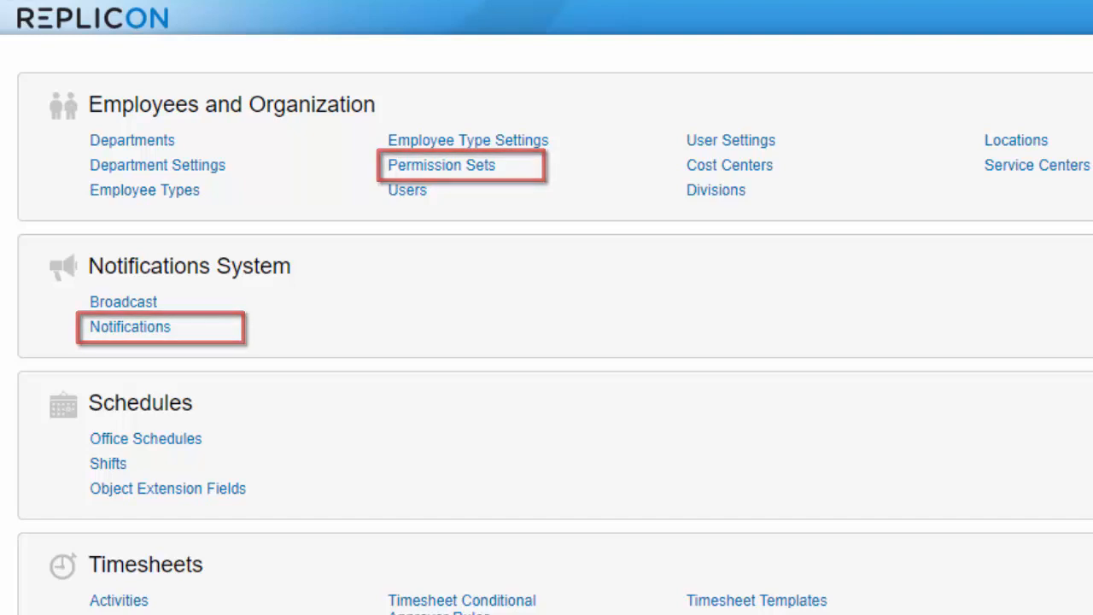
scroll(546, 308, down, 12)
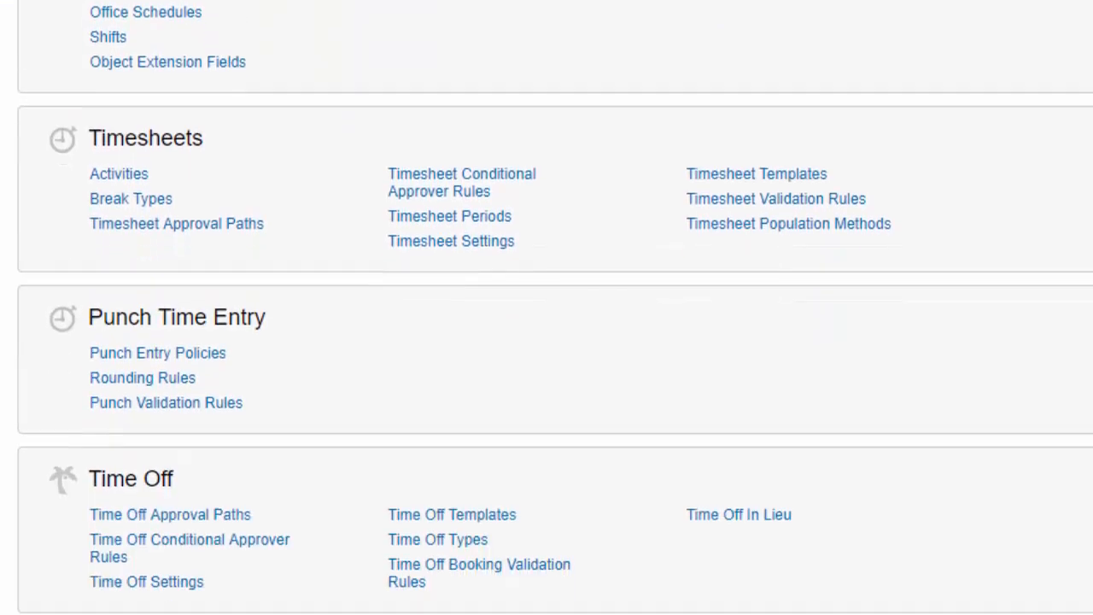
scroll(547, 307, down, 1)
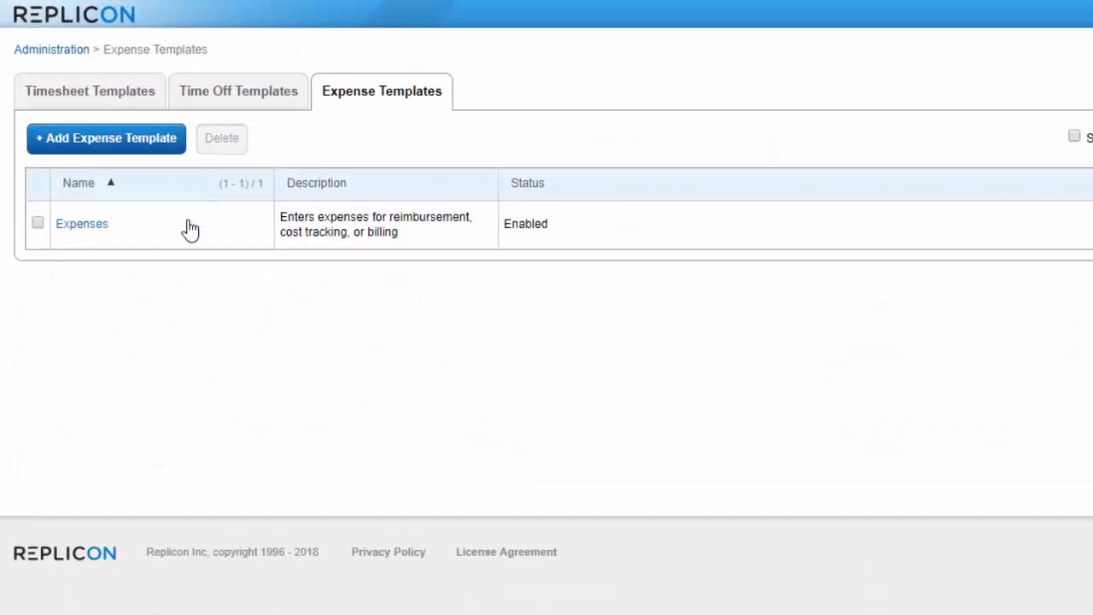
click(85, 224)
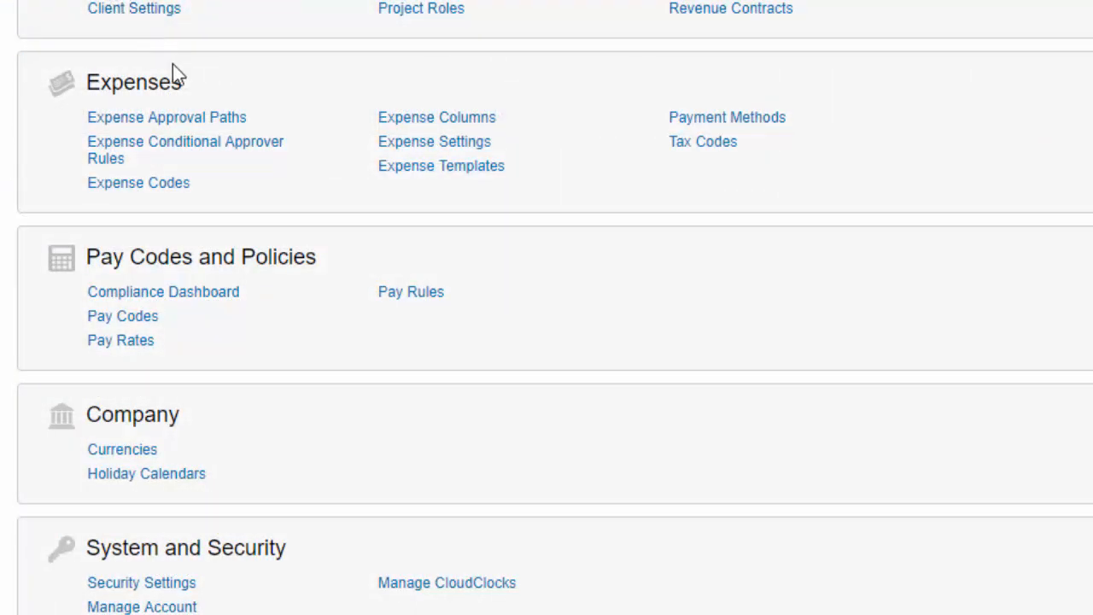
- View the expense approval paths and open the conditional rule "Supervisor approves expenses over a certain amount"
click(192, 125)
click(185, 152)
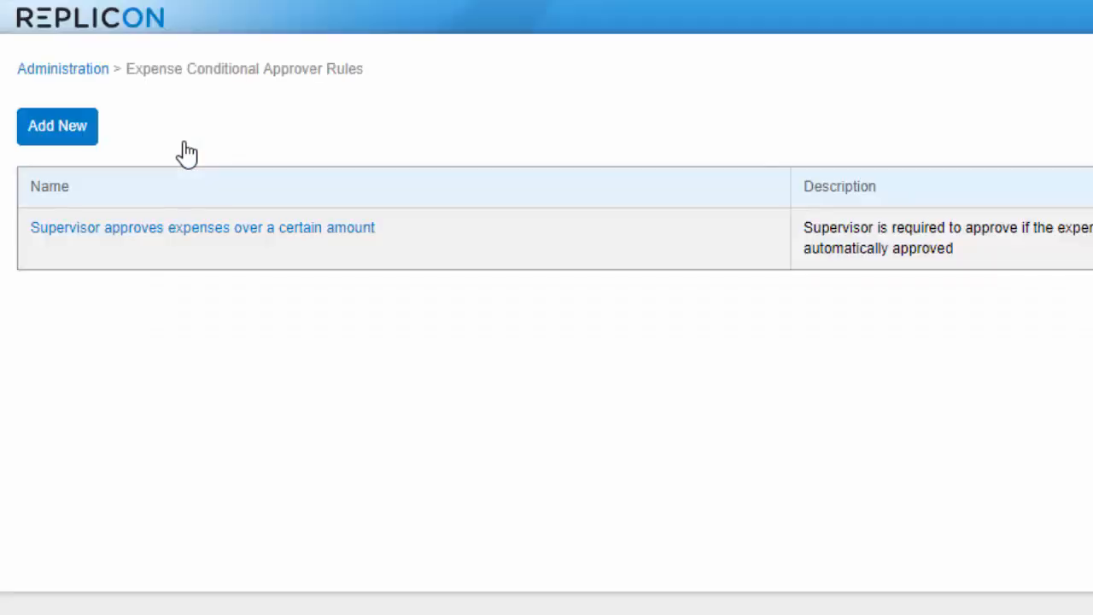
click(225, 230)
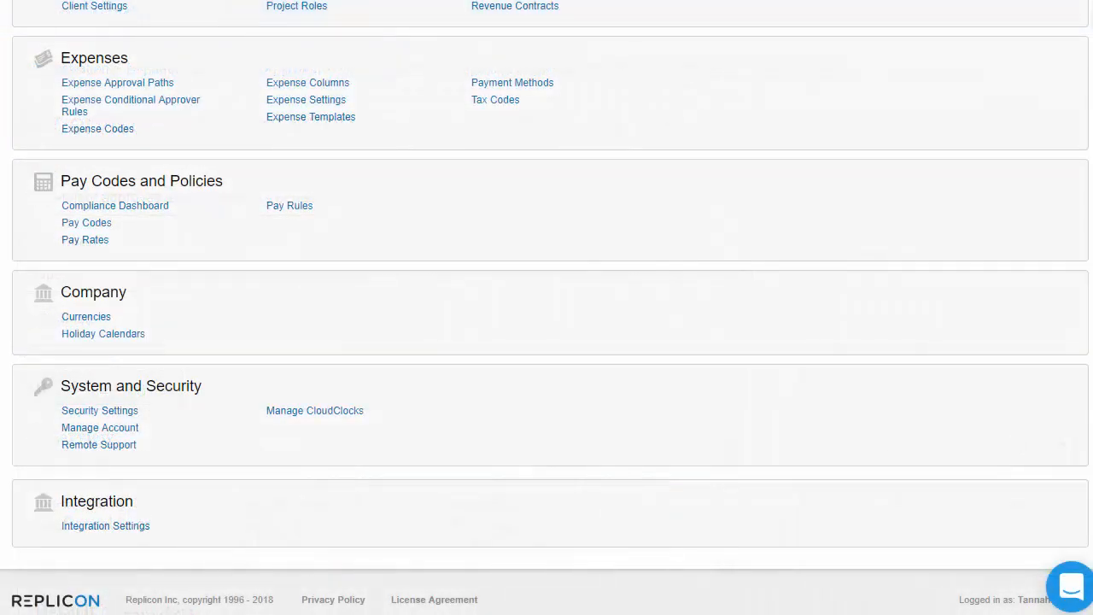
- In Notifications, select the employee alerts for expense rejected, modified and approved, plus both approver alerts for expenses waiting for approval
scroll(546, 307, up, 9)
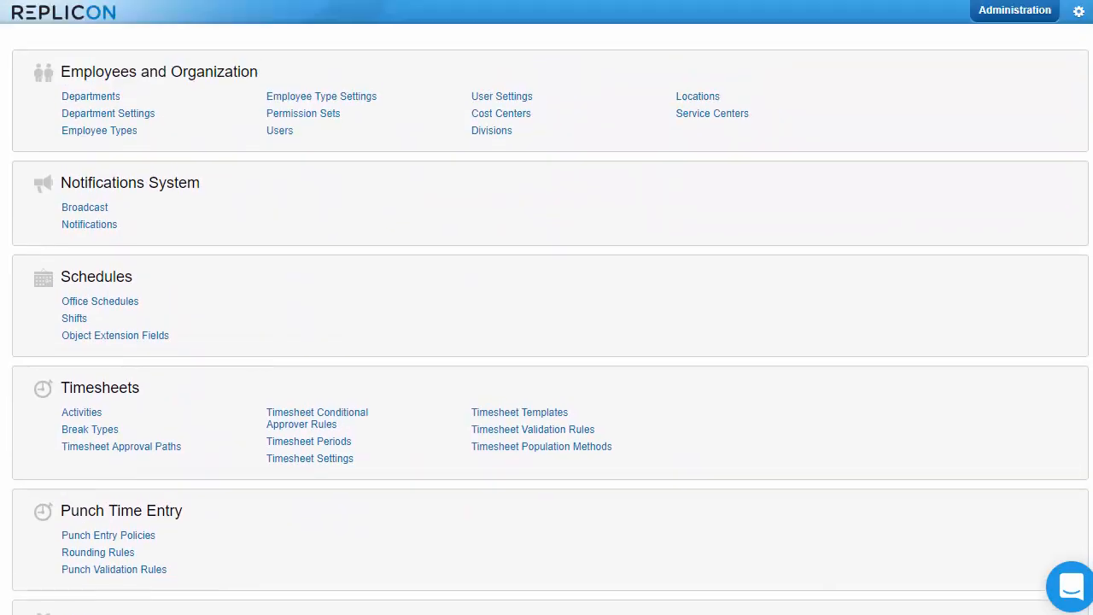
click(75, 227)
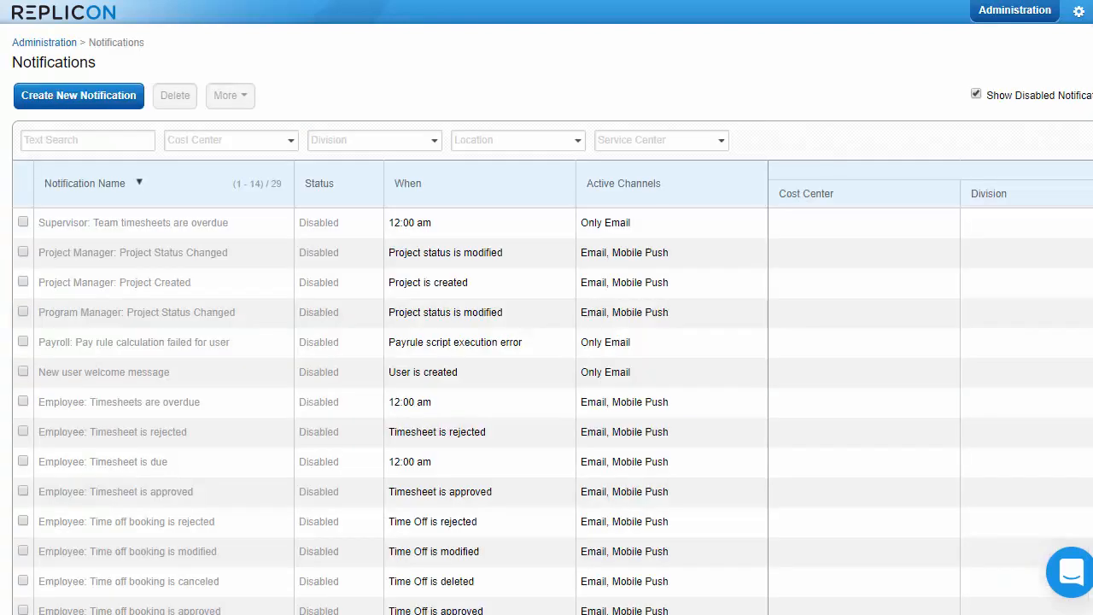
scroll(546, 307, down, 5)
scroll(515, 399, down, 5)
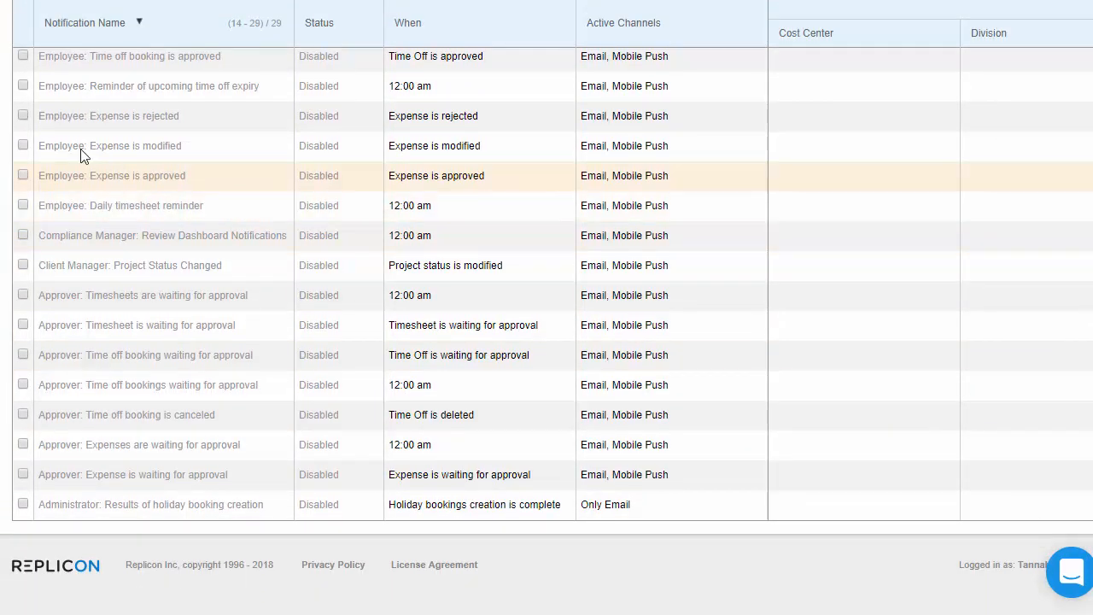
click(23, 114)
click(23, 146)
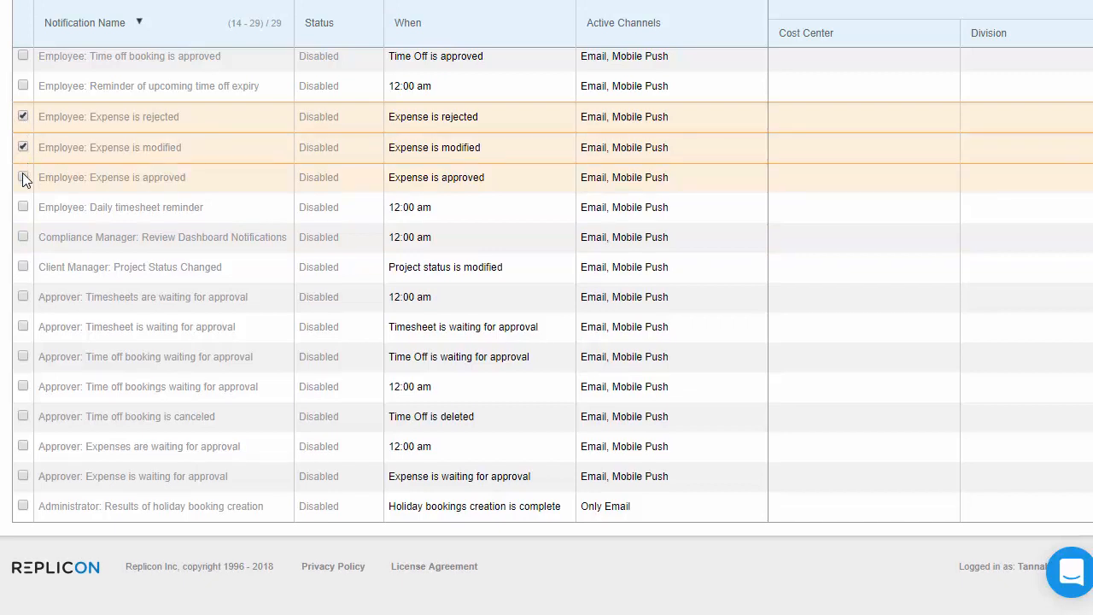
click(23, 176)
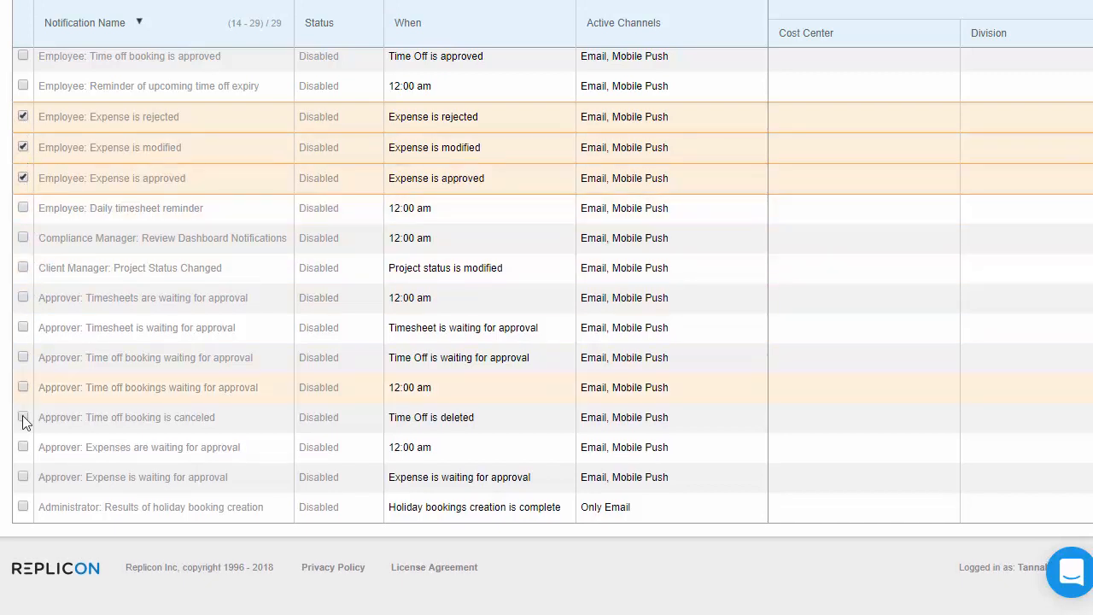
click(23, 446)
click(23, 480)
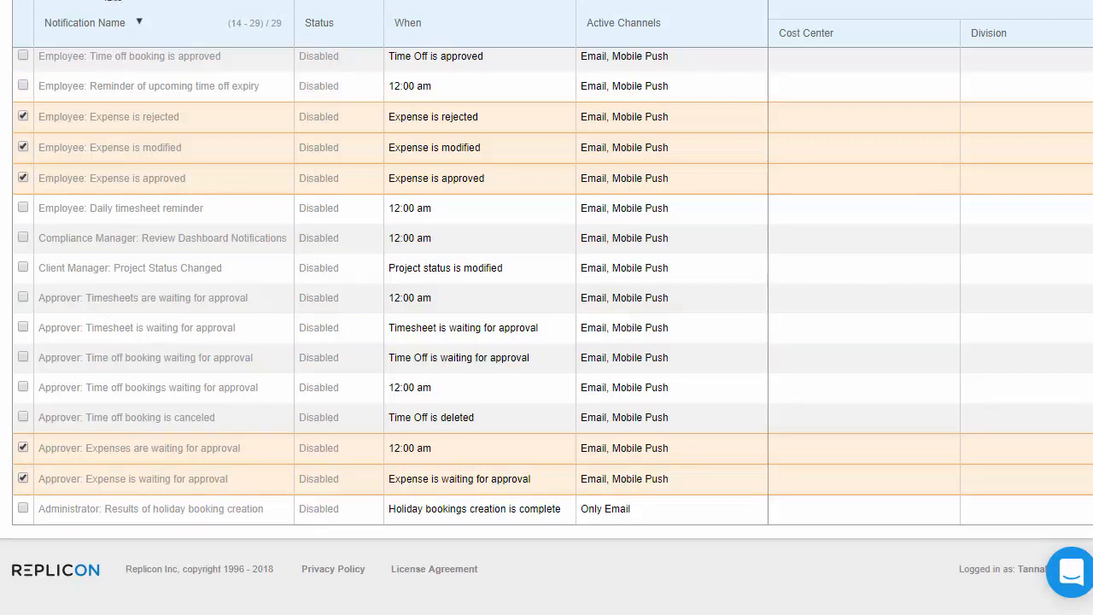
key(alt+Left)
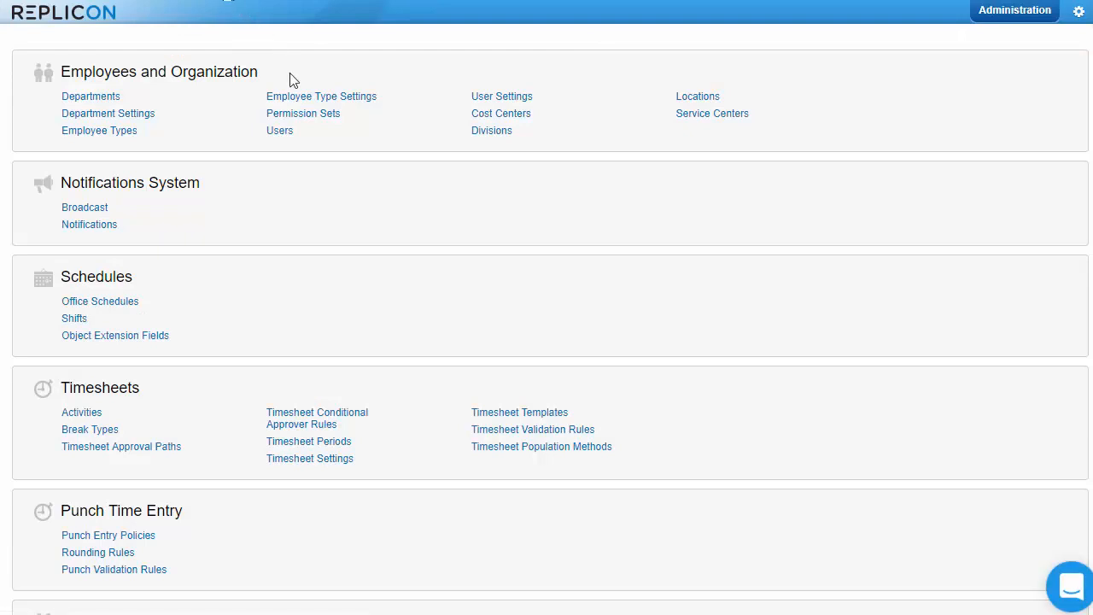
- Open the Project Administrator permission set and review its project permissions and remaining options
click(309, 119)
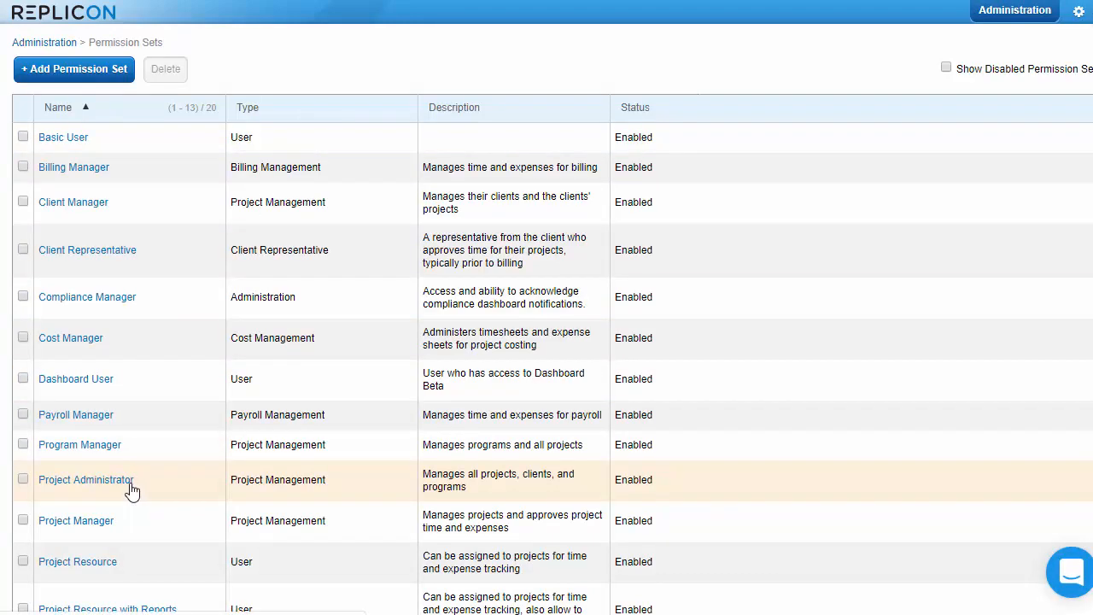
click(128, 488)
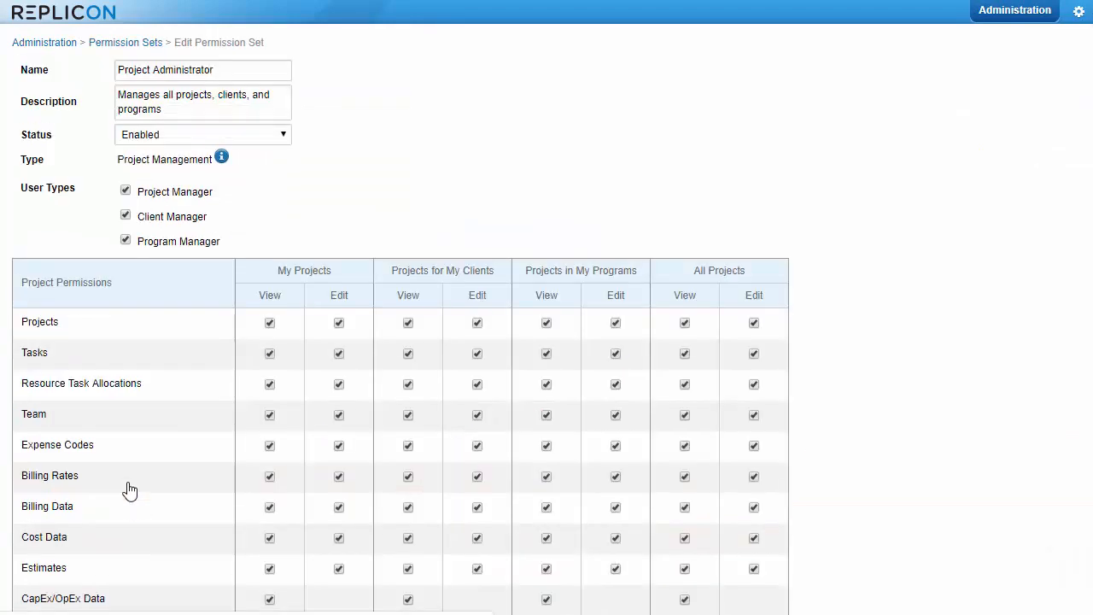
scroll(851, 402, down, 2)
scroll(546, 307, down, 15)
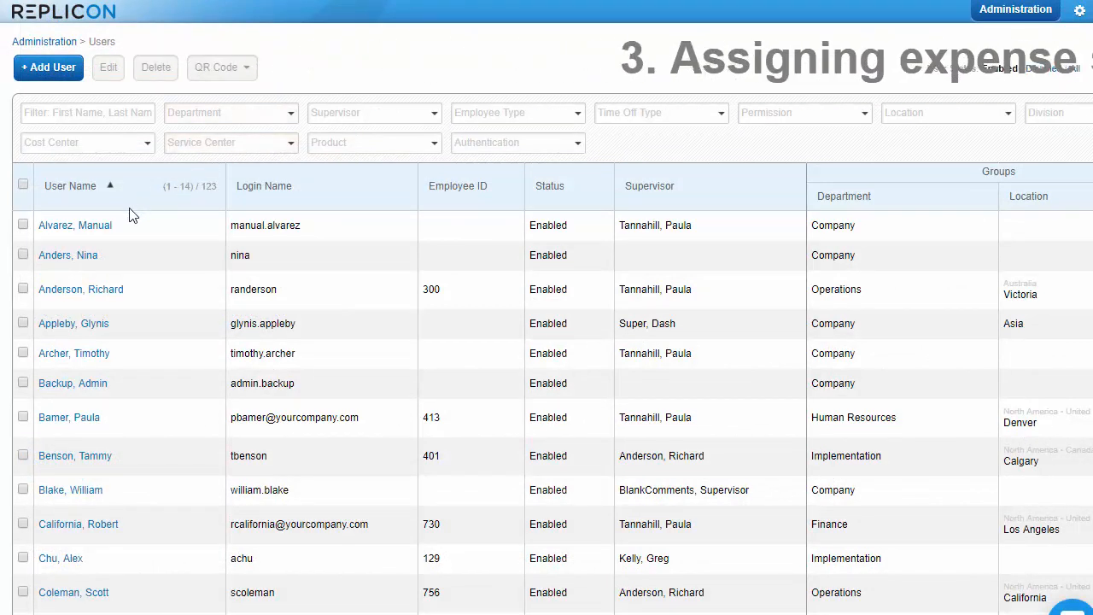
- Open the first user in the user list, switch on the Expense Plus license and save it
click(94, 225)
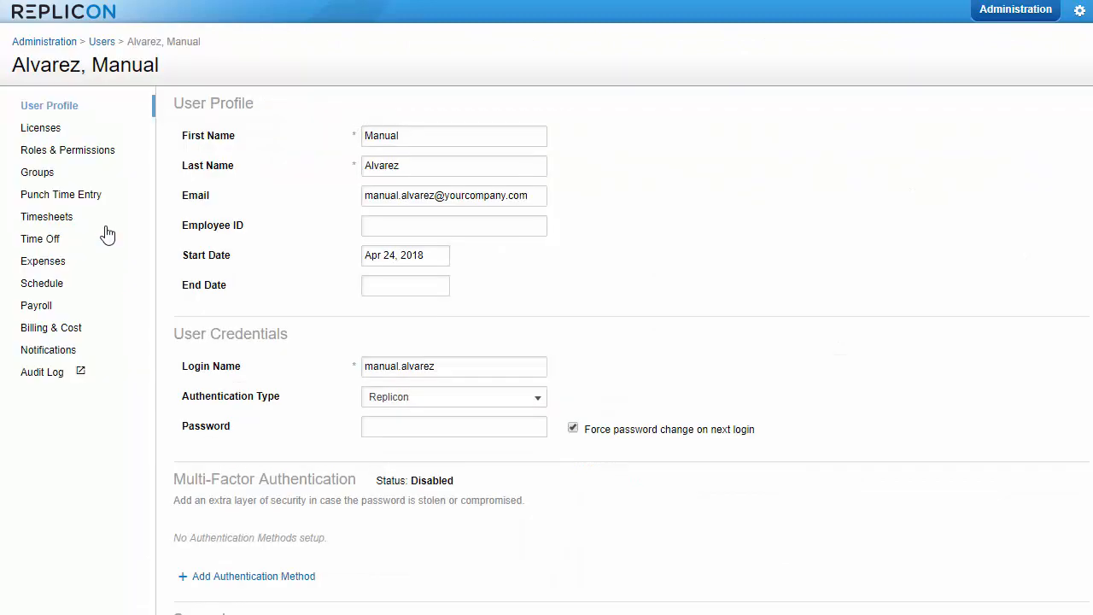
click(56, 137)
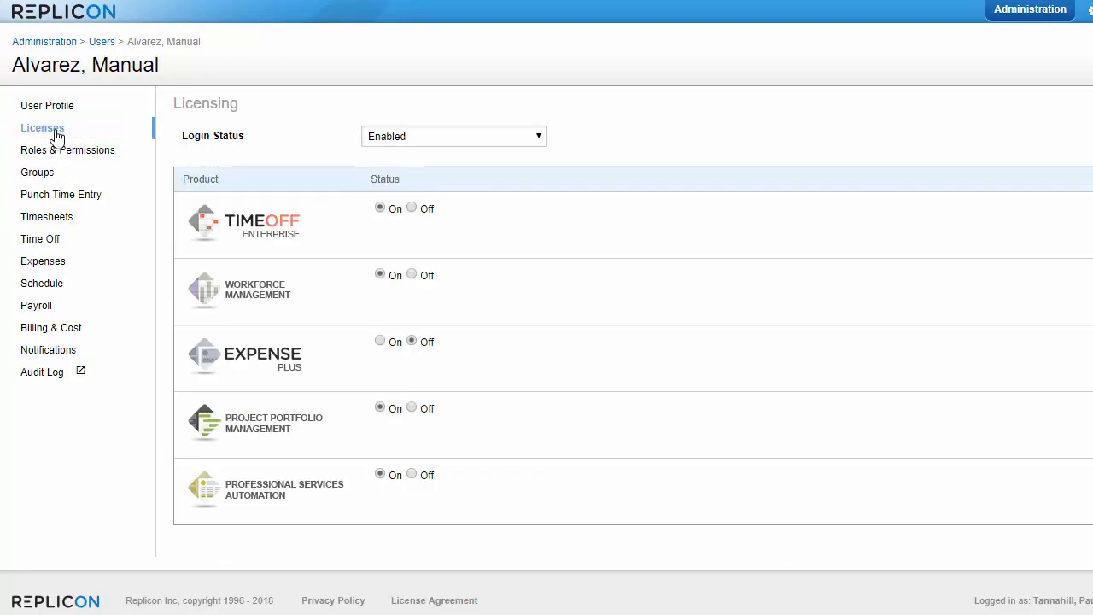
click(380, 341)
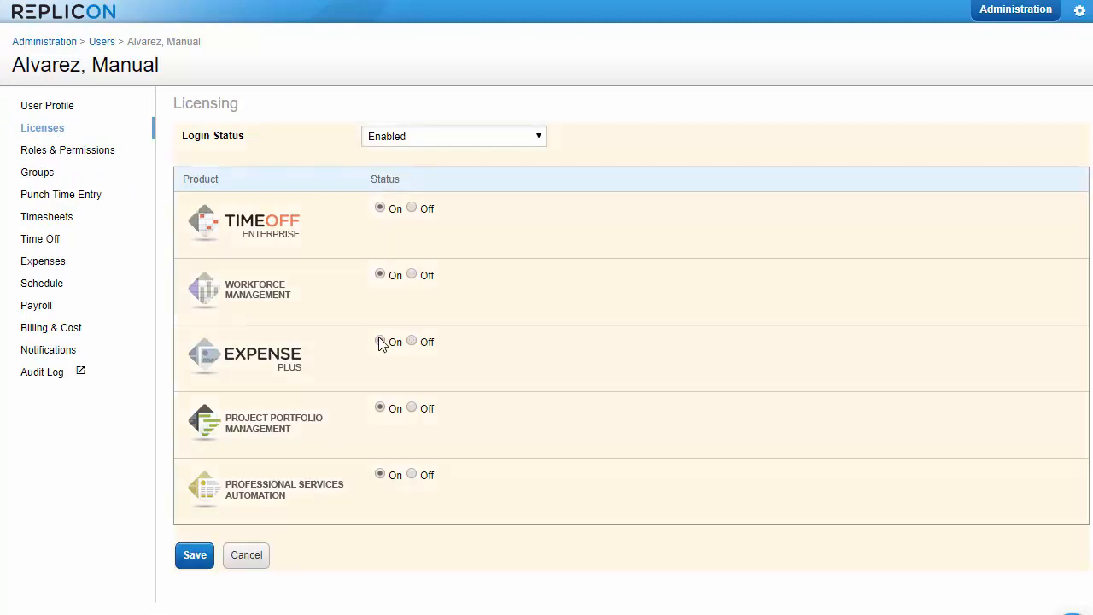
click(196, 554)
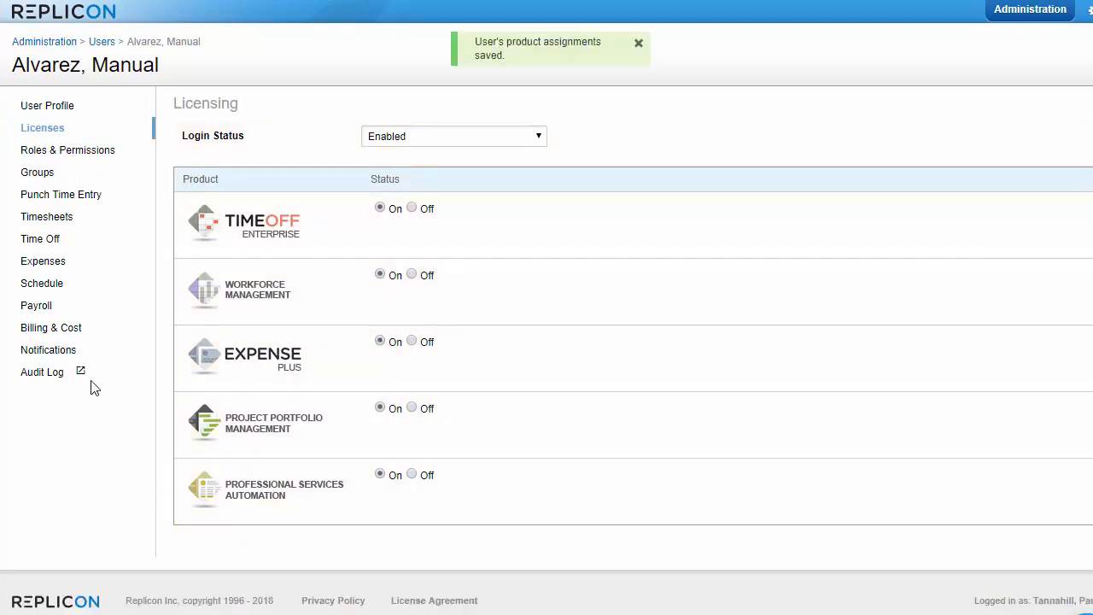
- Turn on Expense Sheet notifications for this user and save the notification preferences
click(71, 357)
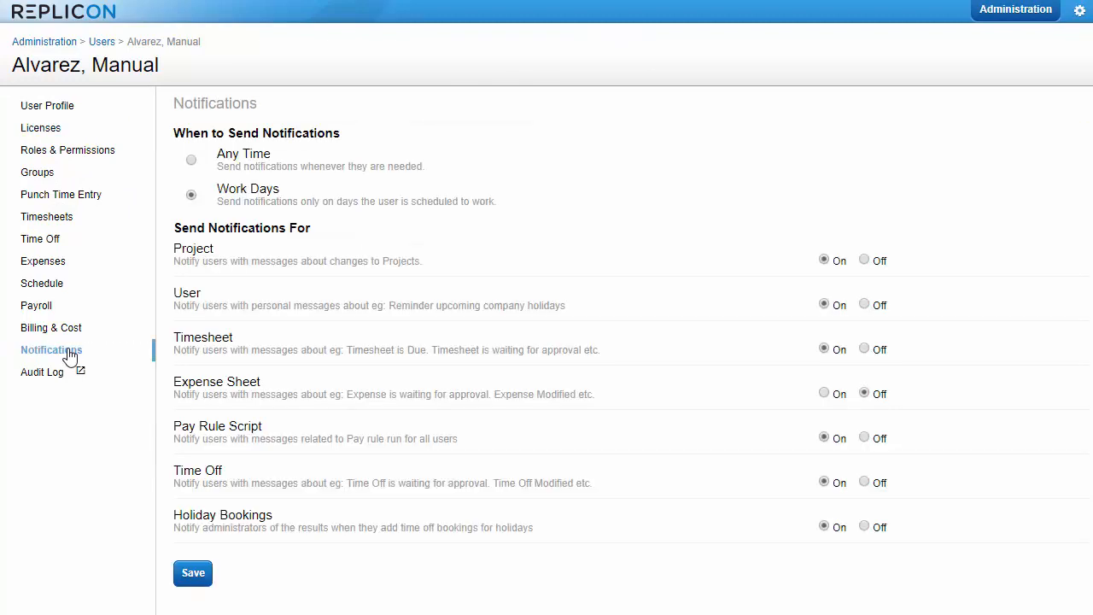
click(825, 394)
click(209, 577)
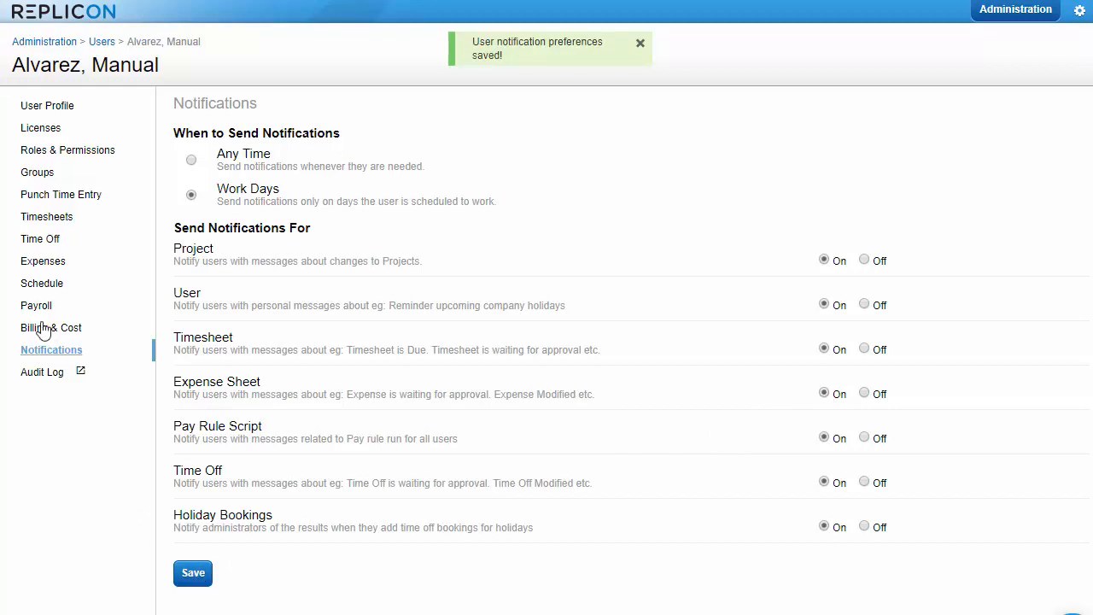
- Assign the user the Expenses template and the Project Manager expense approval path, and save the expense settings
click(36, 268)
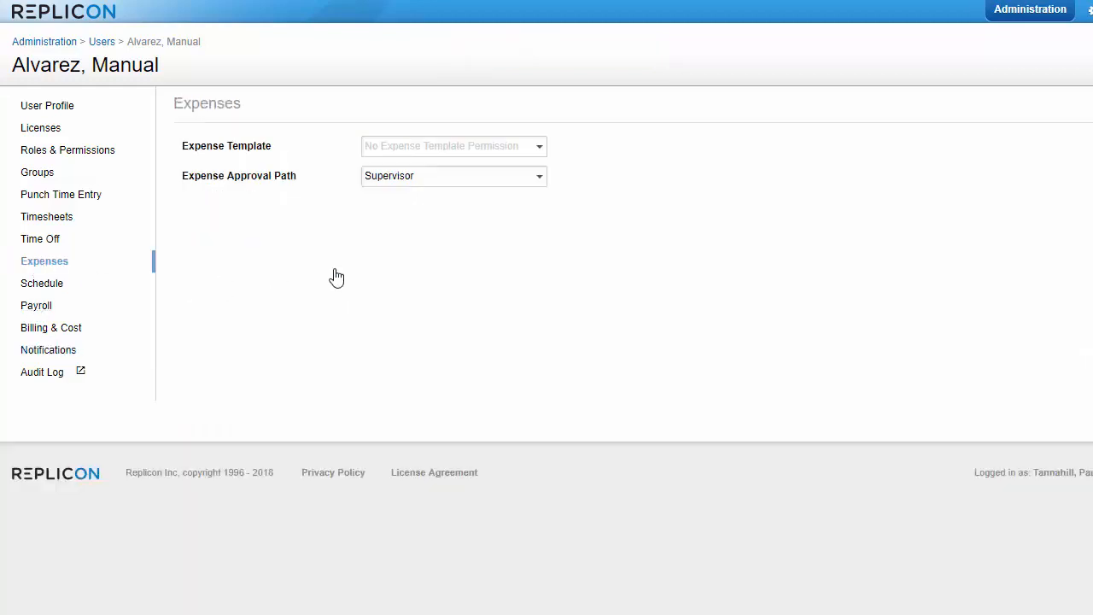
click(542, 143)
click(530, 191)
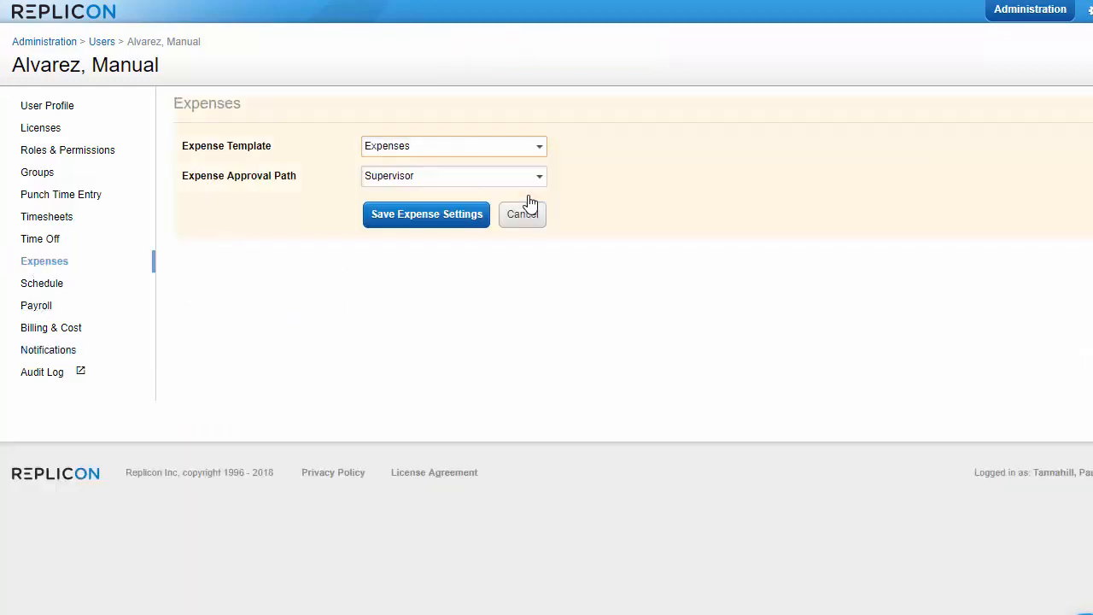
click(541, 181)
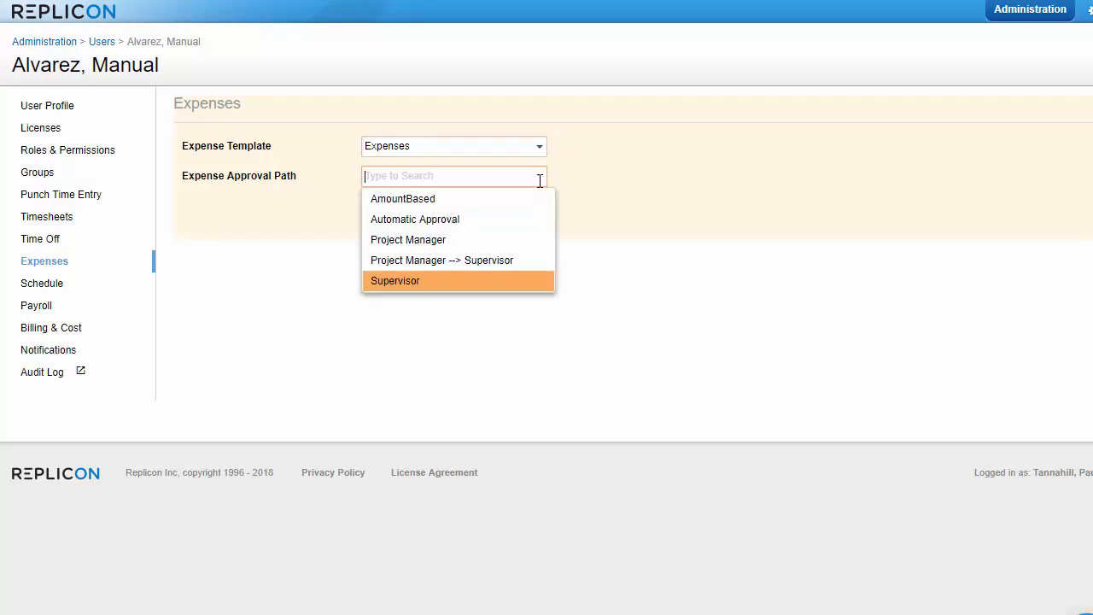
click(531, 242)
click(481, 219)
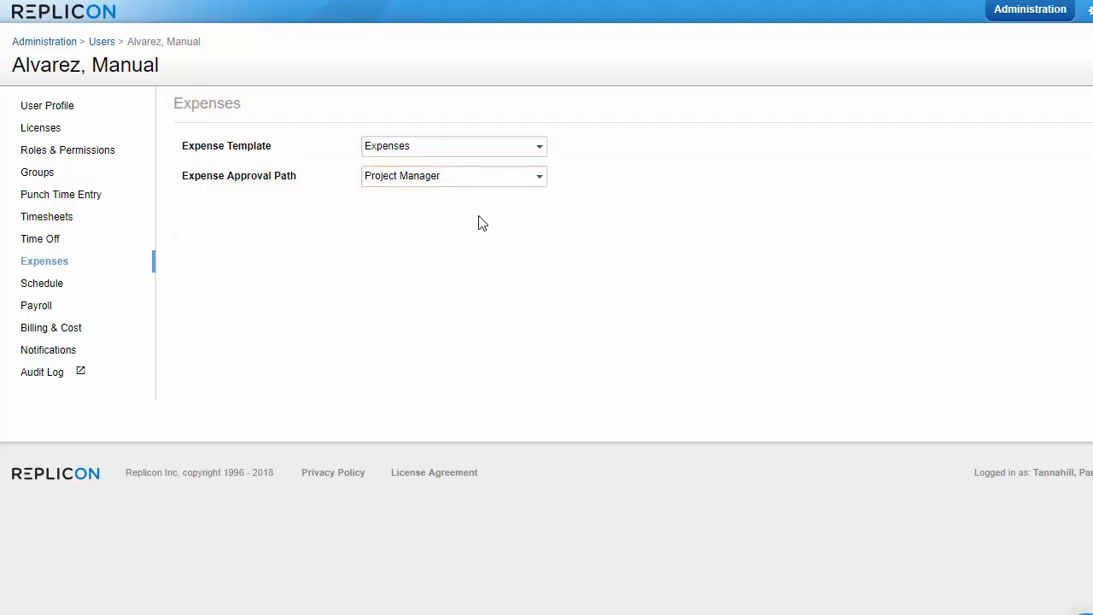
- Open the second user in the user list and assign the Project Administrator permission for the Project Management role
click(100, 43)
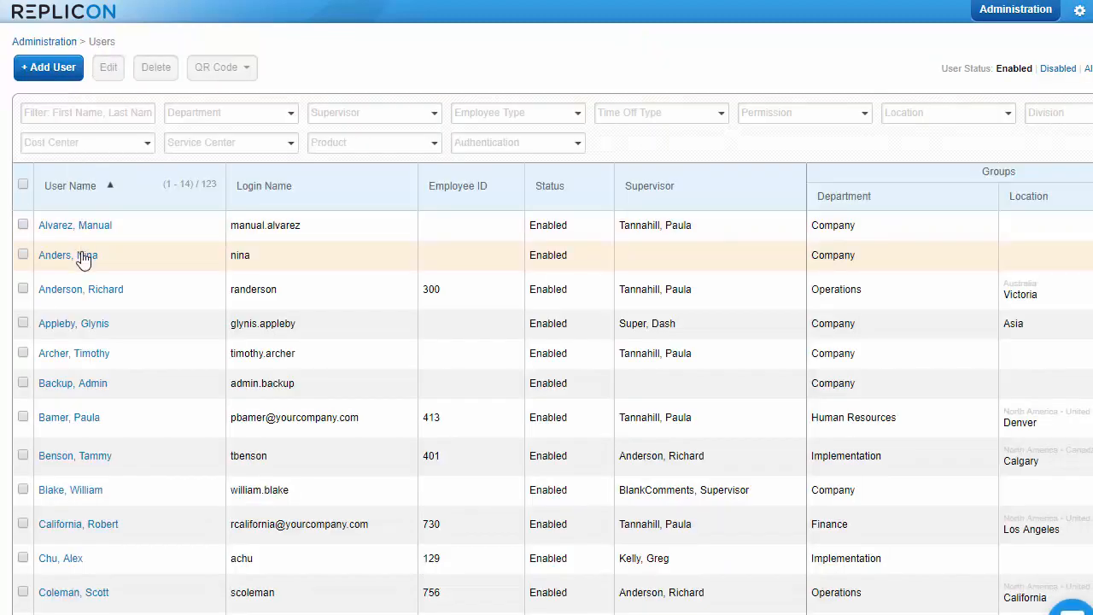
click(83, 257)
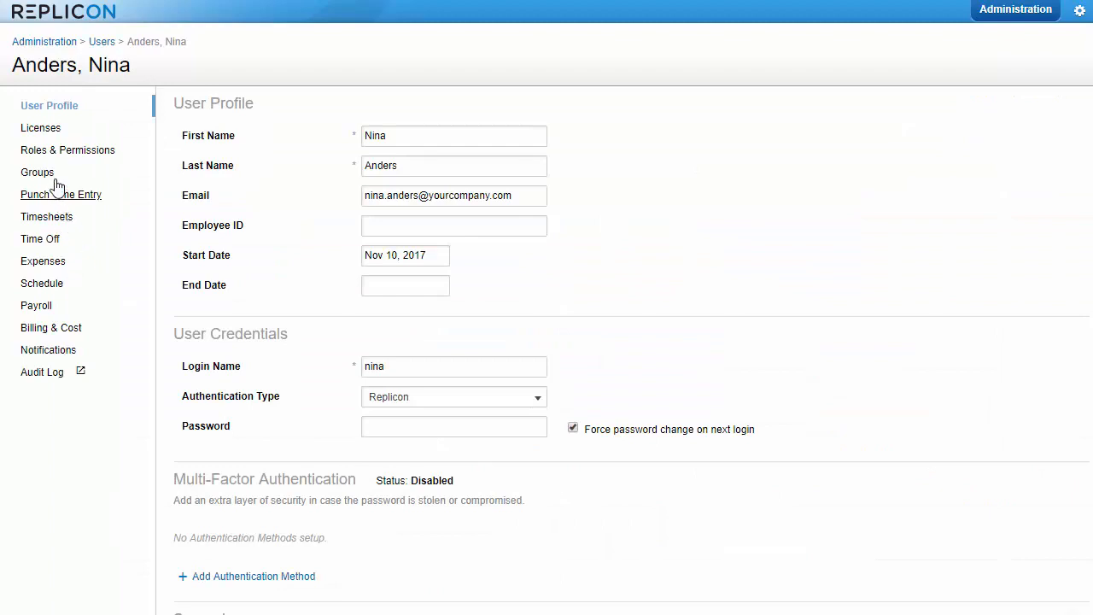
click(53, 154)
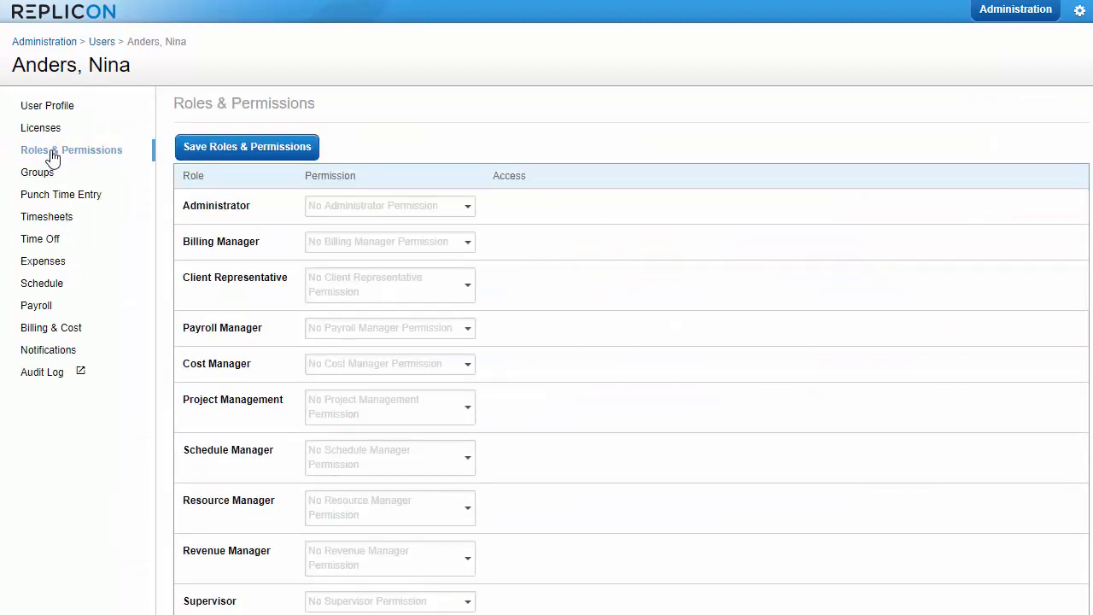
click(464, 412)
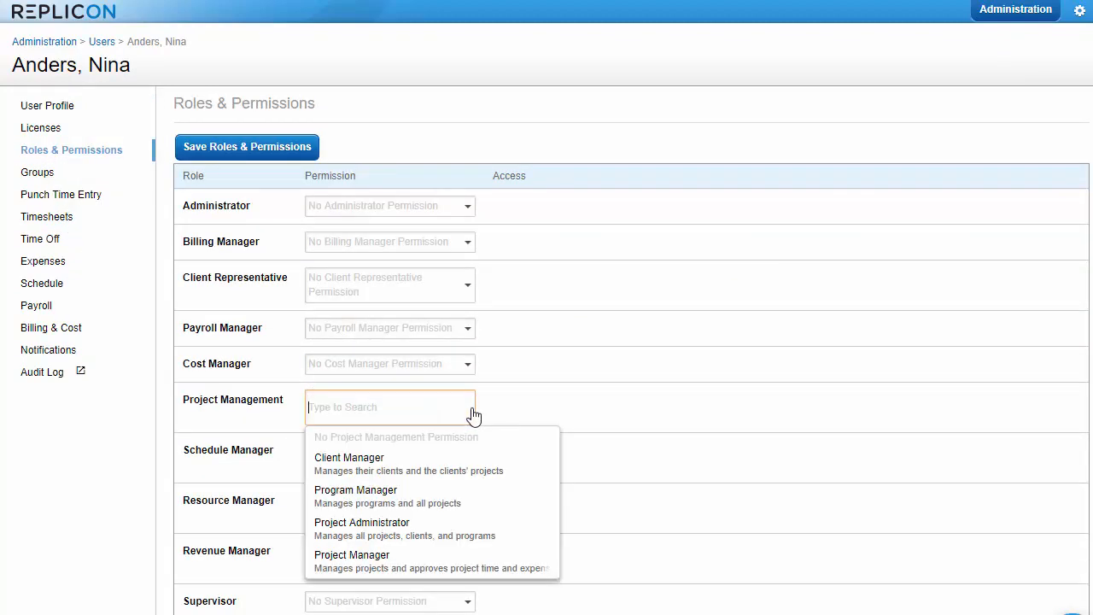
click(461, 526)
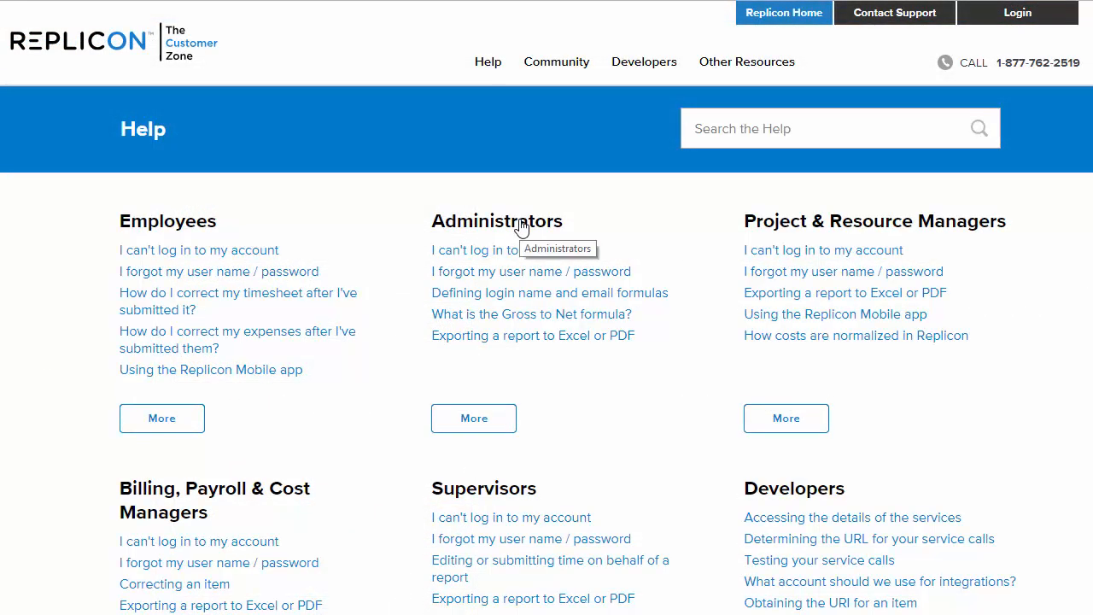
- In the Replicon Customer Zone help, open the Expenses feature setup topics for administrators
click(522, 224)
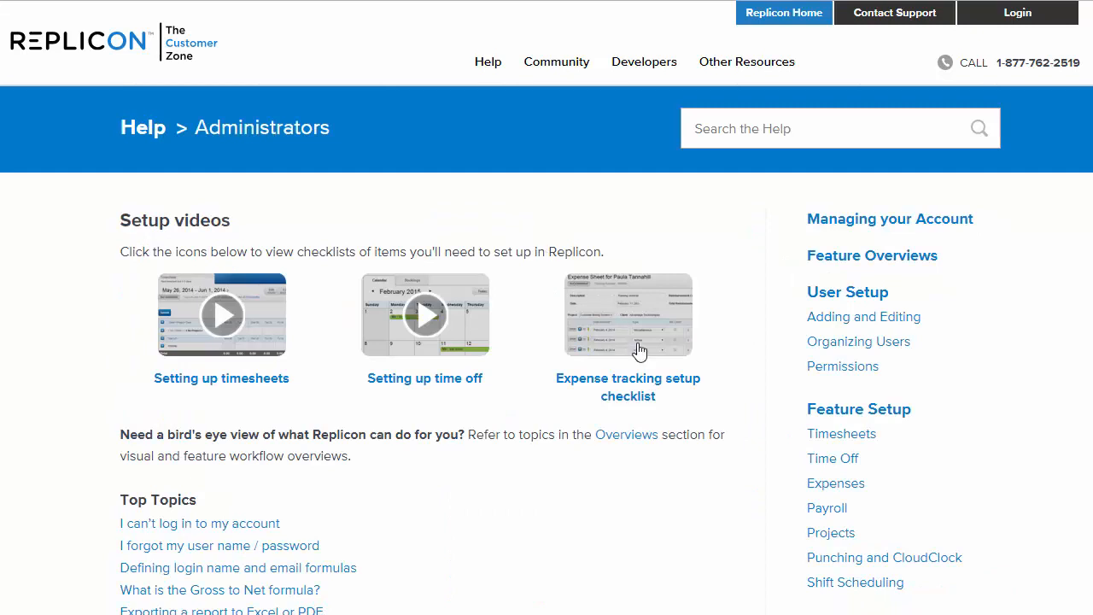
click(835, 488)
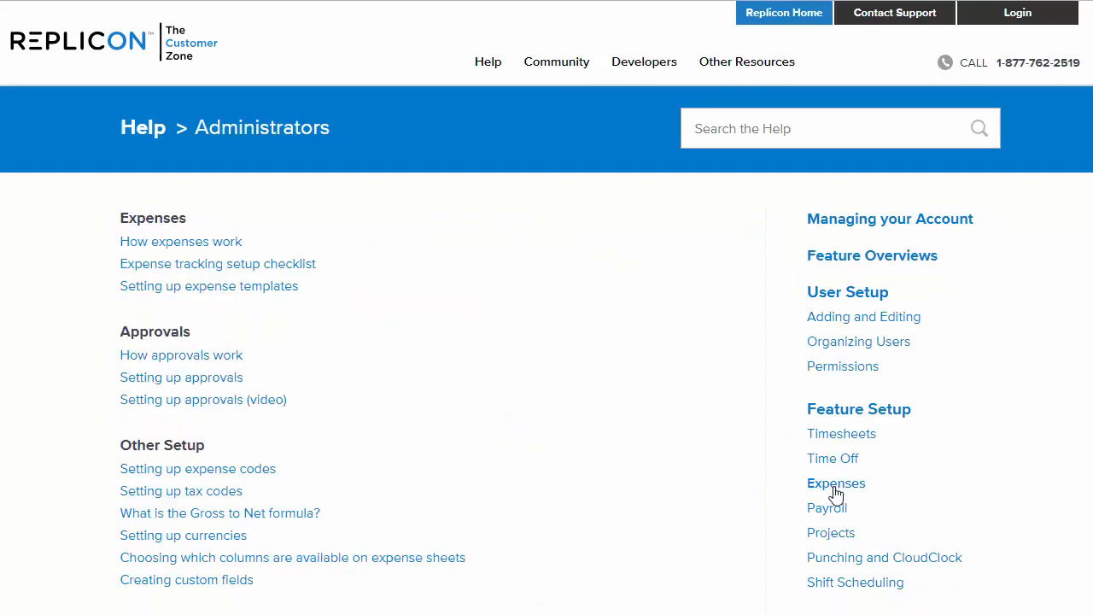